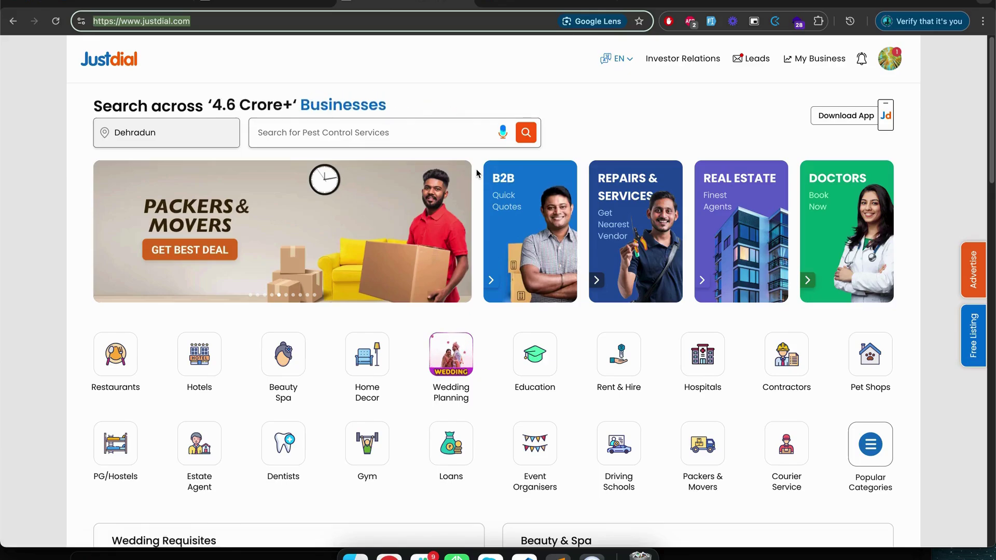
# - Scroll down the Justdial home page to reach the Popular Categories tile
pyautogui.scroll(-1, 476, 171)
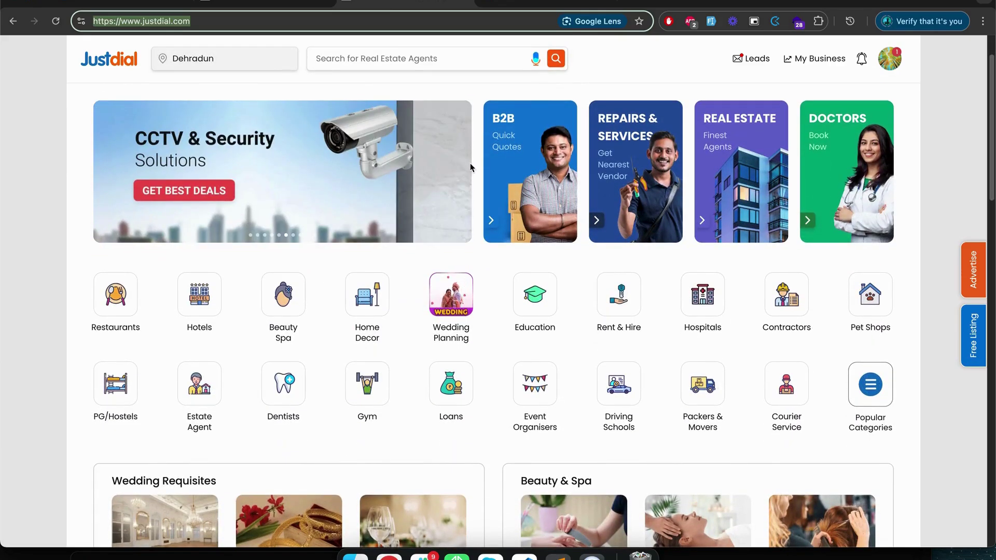
pyautogui.scroll(-2, 489, 268)
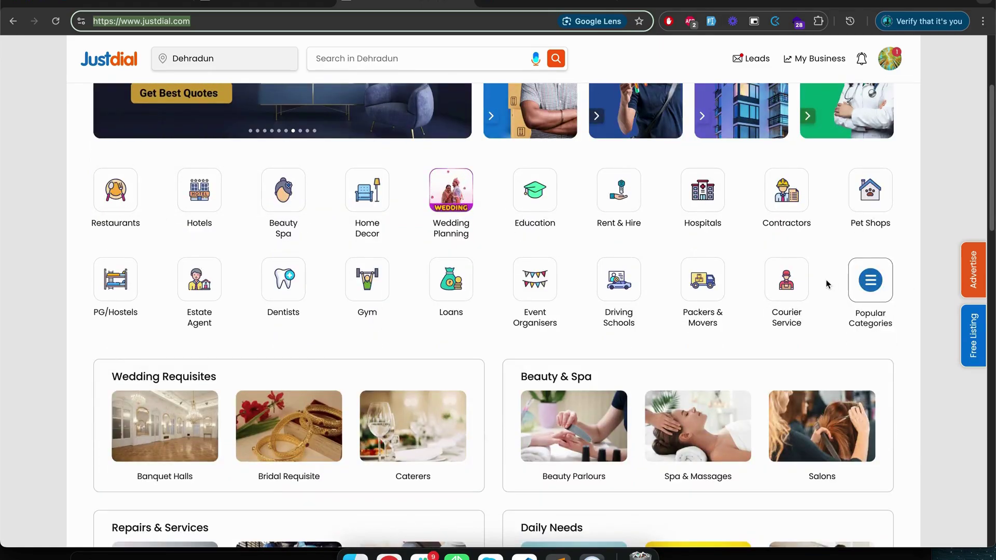
# - Open the full Popular Categories list, then close it to return to the category grid
pyautogui.click(875, 281)
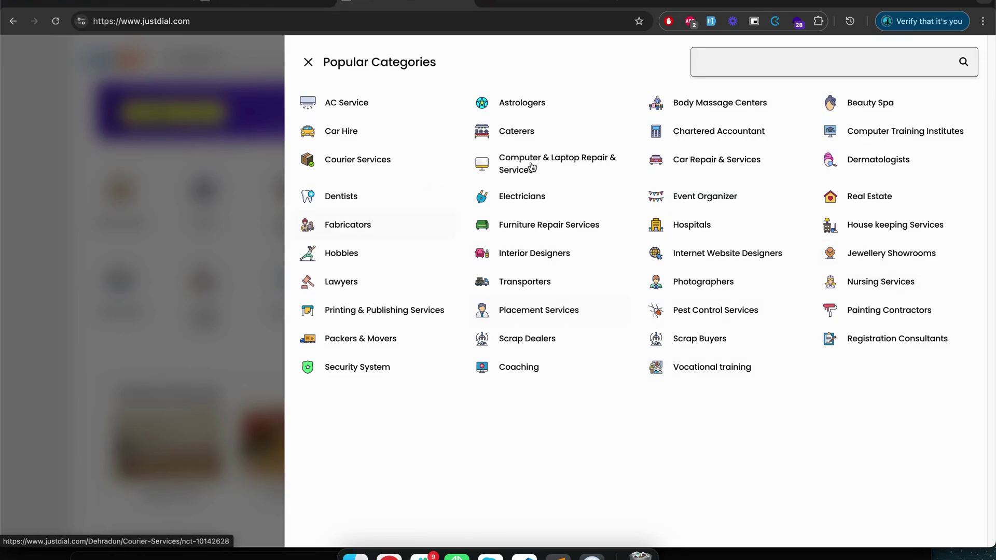
pyautogui.click(309, 62)
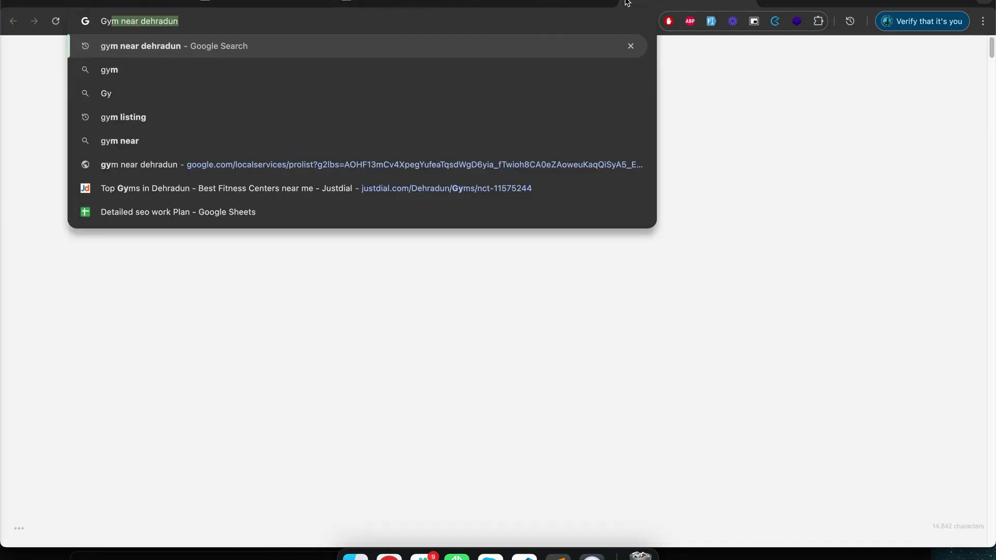
# - Search Google for 'gym near dehradun' and look over the local gym listings and map
pyautogui.press('Return')
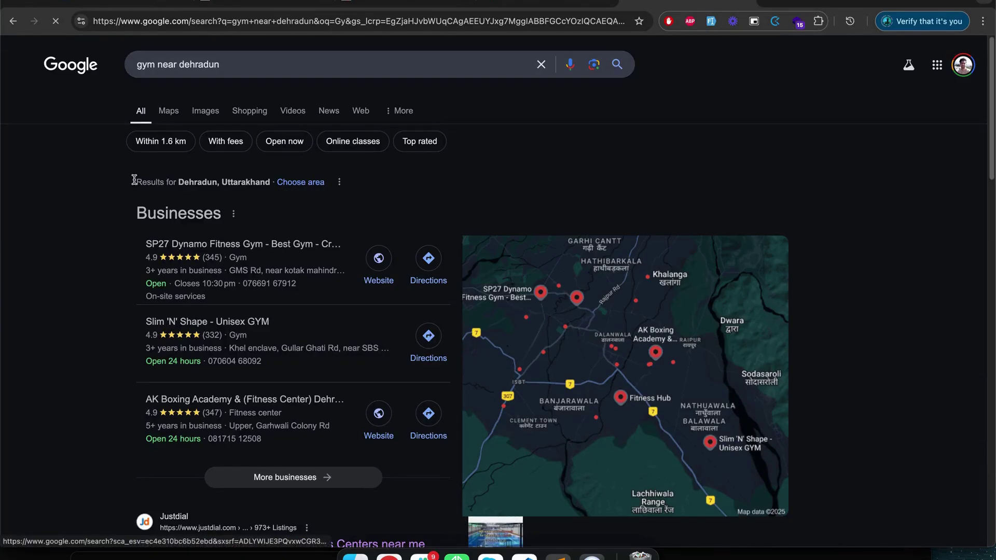
pyautogui.moveTo(129, 197); pyautogui.dragTo(424, 429)
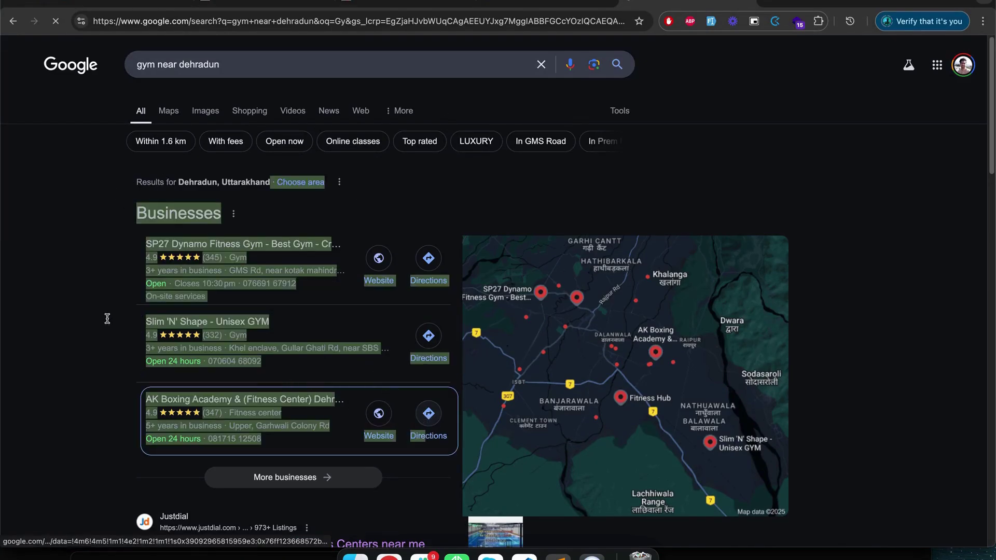
pyautogui.click(77, 309)
pyautogui.scroll(-2, 100, 326)
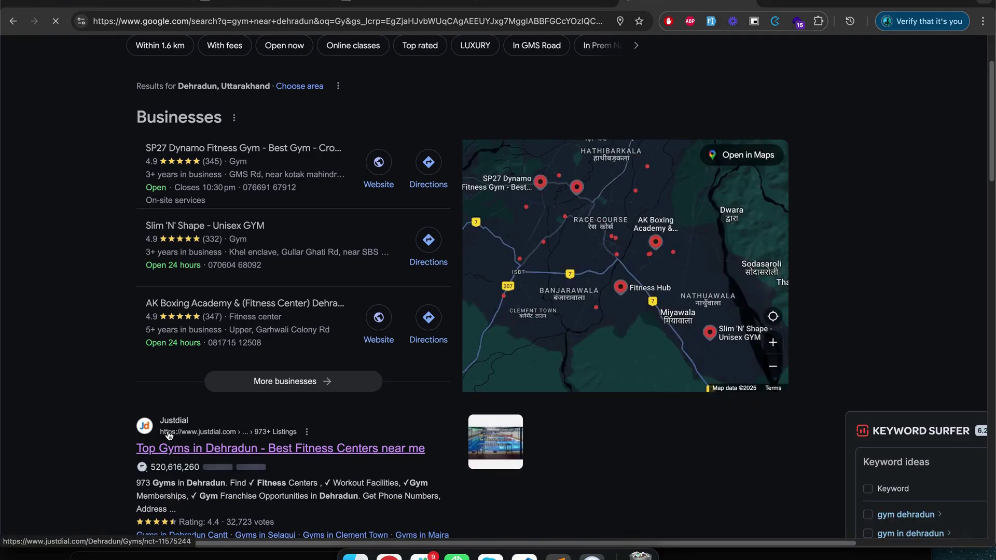
pyautogui.scroll(2, 192, 438)
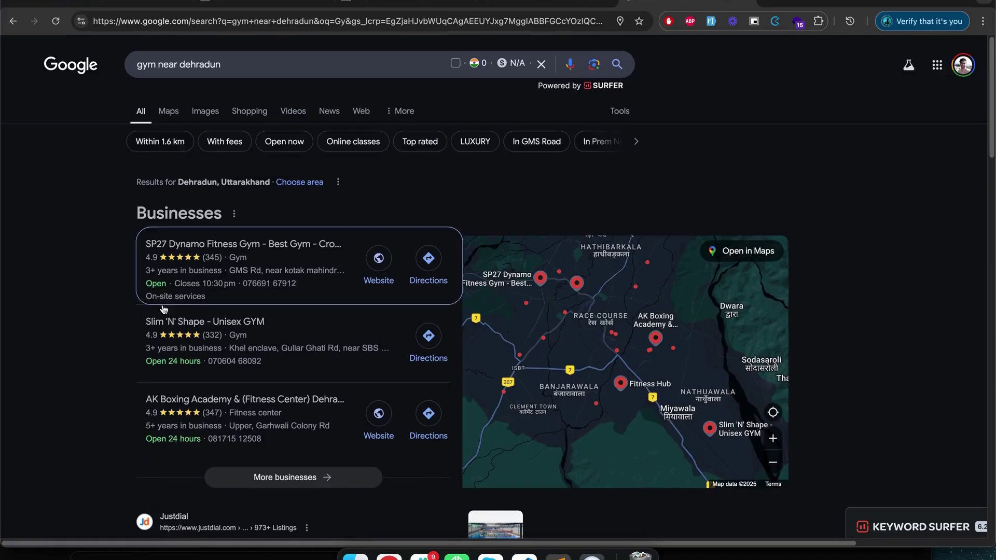
pyautogui.scroll(-4, 211, 420)
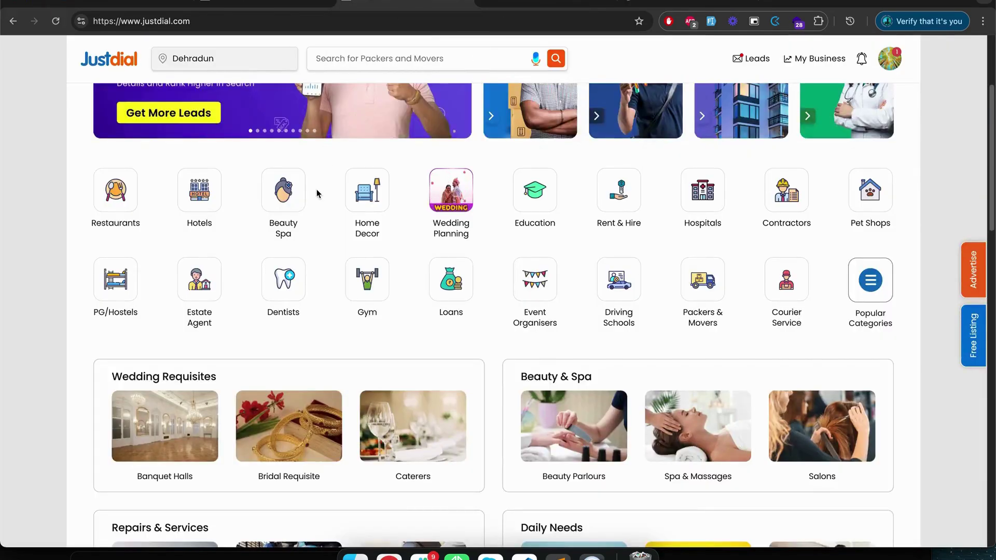
# - Show the trending search suggestions in the Justdial search box
pyautogui.scroll(4, 317, 193)
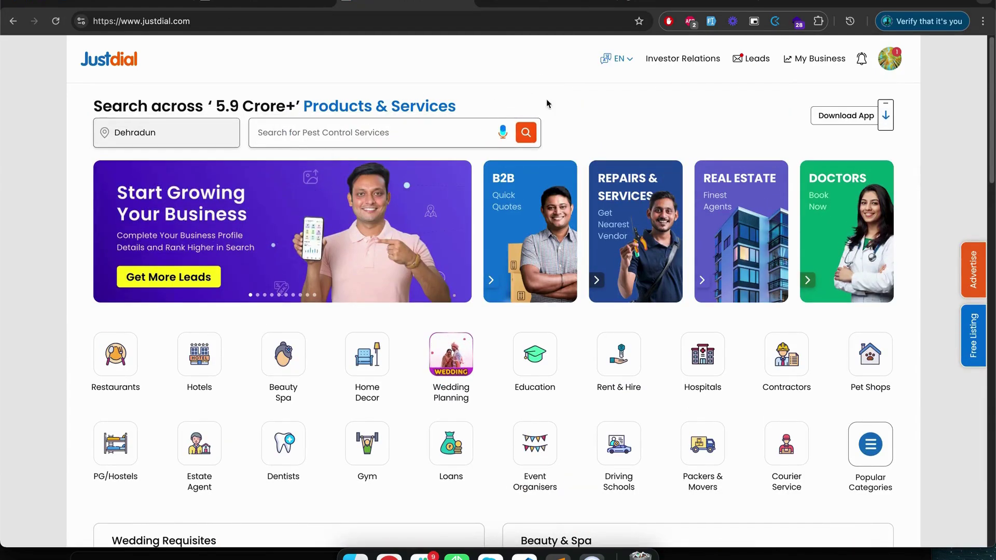
pyautogui.click(483, 132)
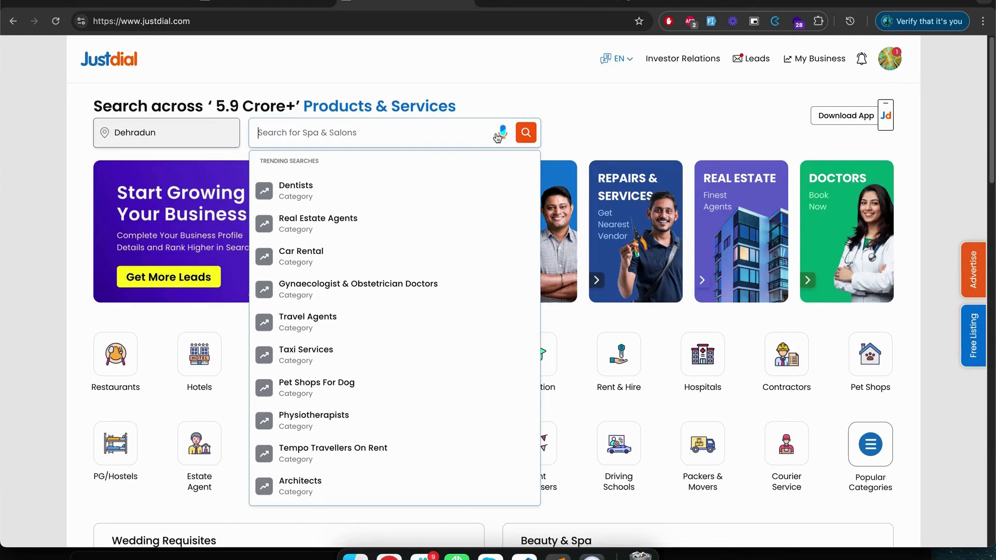
pyautogui.scroll(-4, 830, 419)
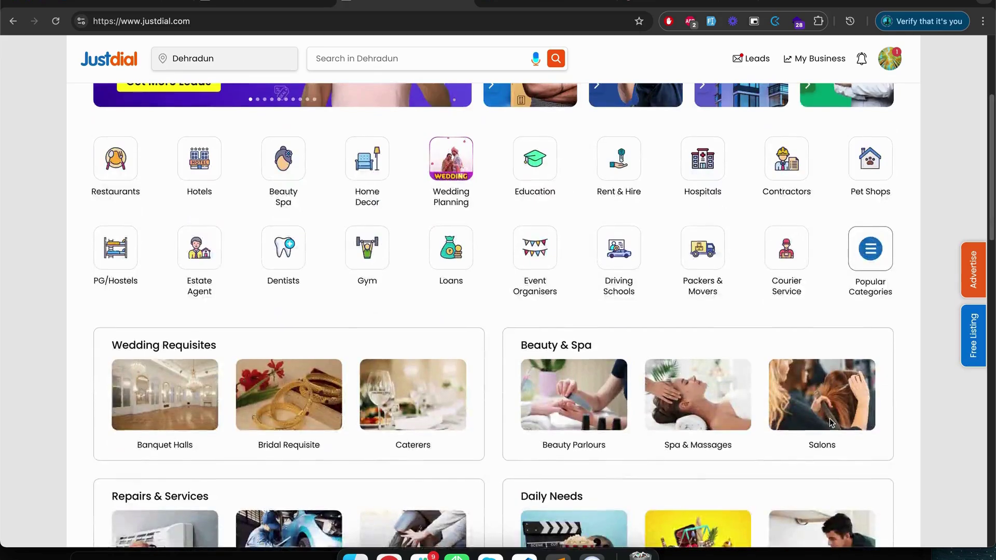
pyautogui.scroll(4, 827, 422)
# - Scroll through the Justdial home page sections down to the seasonal picks
pyautogui.scroll(-4, 815, 429)
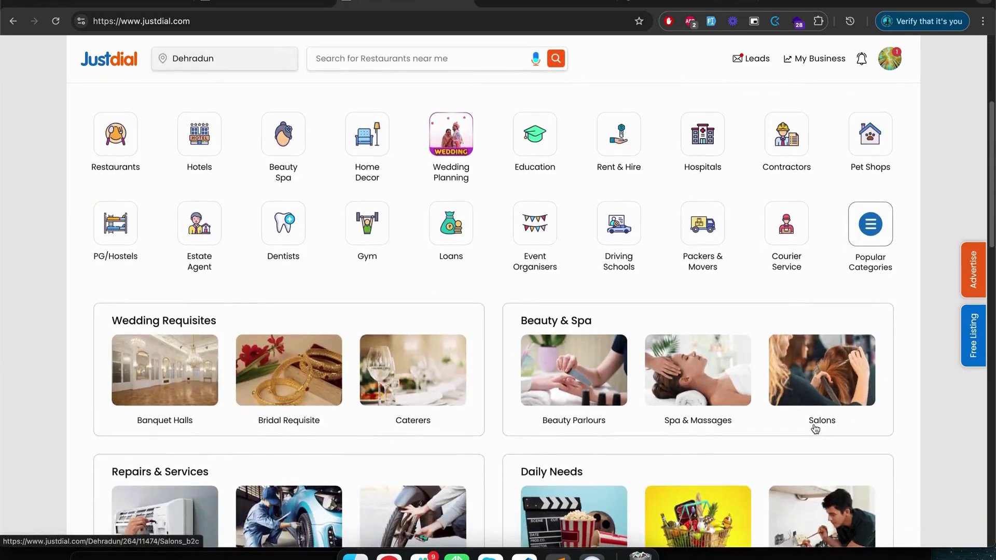
pyautogui.scroll(-3, 815, 428)
pyautogui.scroll(-1, 807, 427)
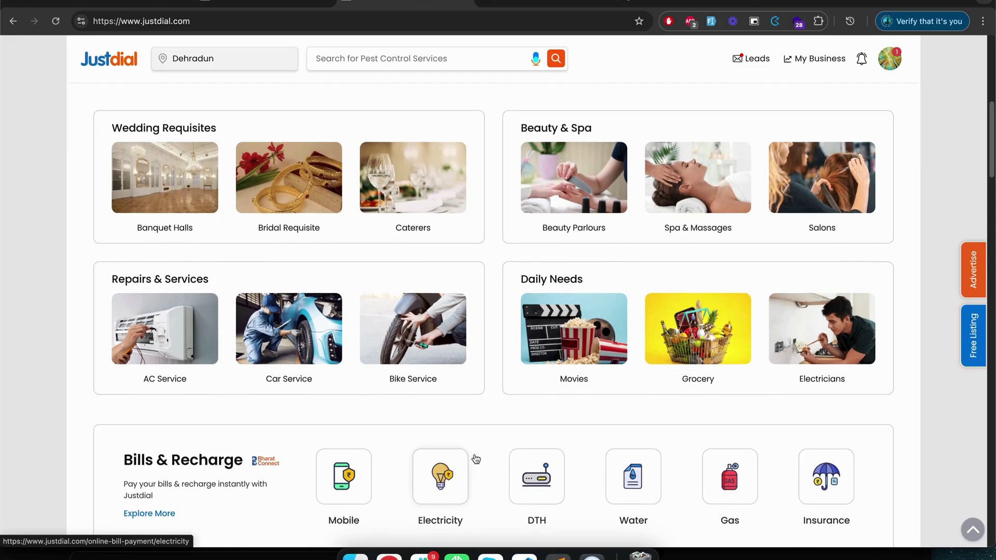
pyautogui.scroll(-3, 474, 460)
pyautogui.scroll(2, 475, 459)
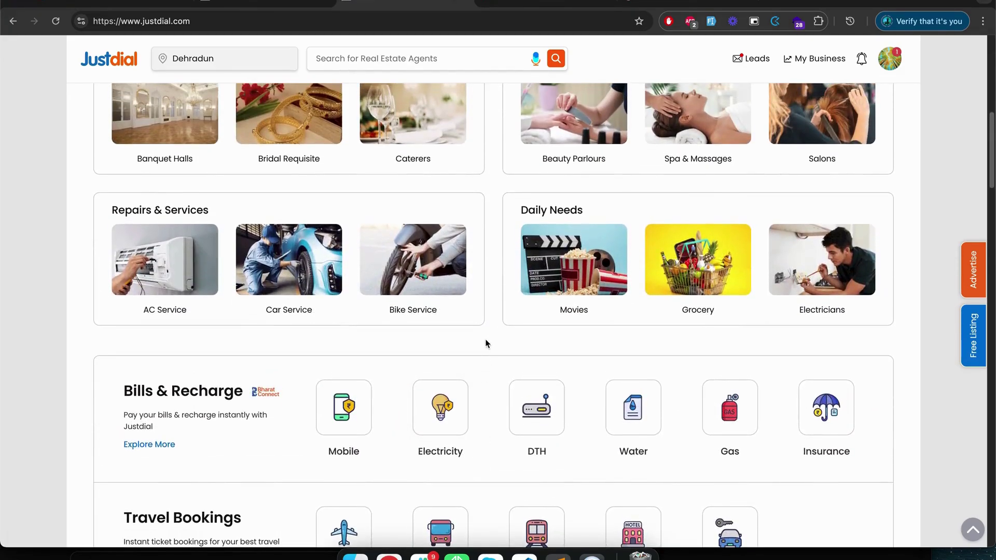
pyautogui.scroll(-2, 488, 411)
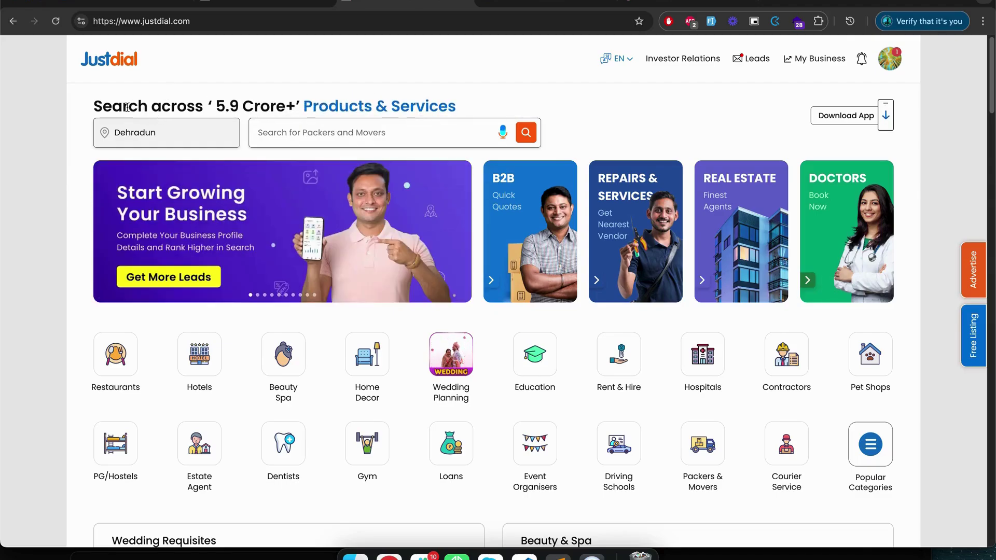
pyautogui.scroll(-8, 247, 221)
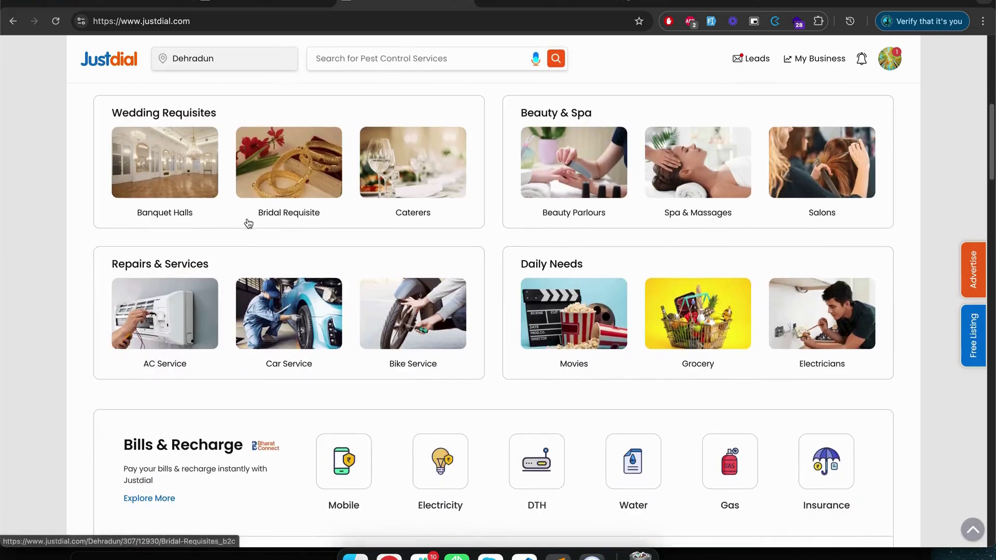
pyautogui.scroll(-8, 430, 337)
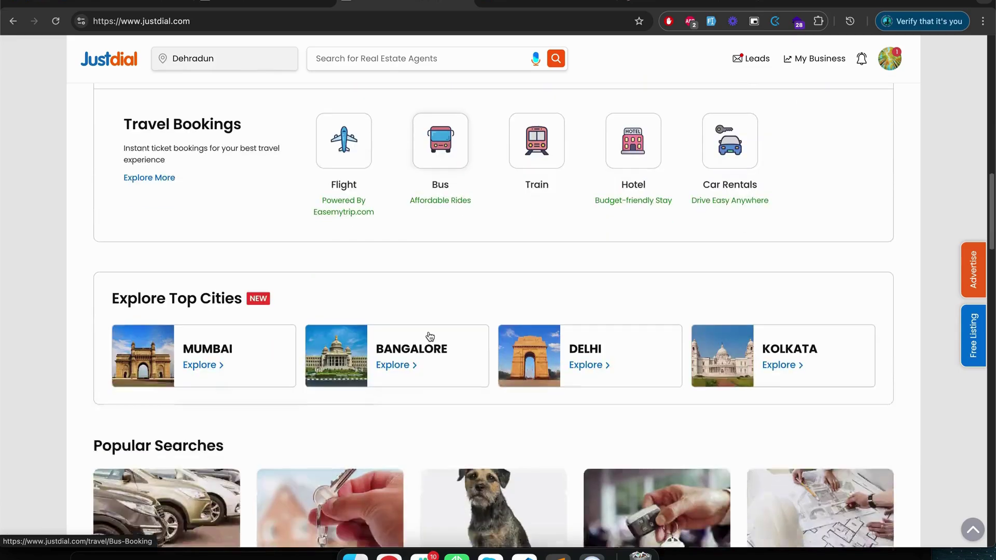
pyautogui.scroll(-3, 430, 337)
pyautogui.scroll(-4, 421, 336)
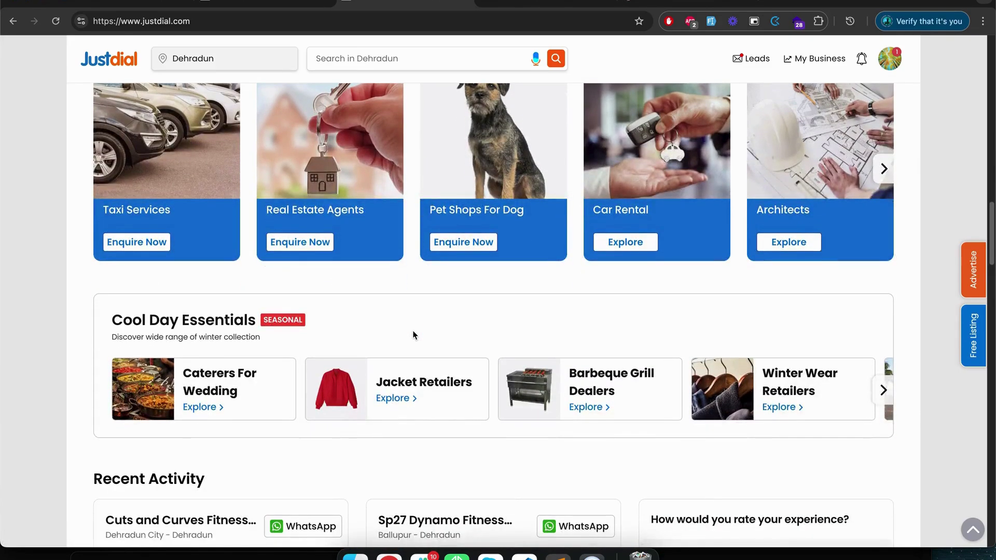
pyautogui.scroll(2, 415, 334)
# - On the Buddydevelopers Live tab, turn off the reminder for the upcoming Justdial case-study stream
pyautogui.click(531, 5)
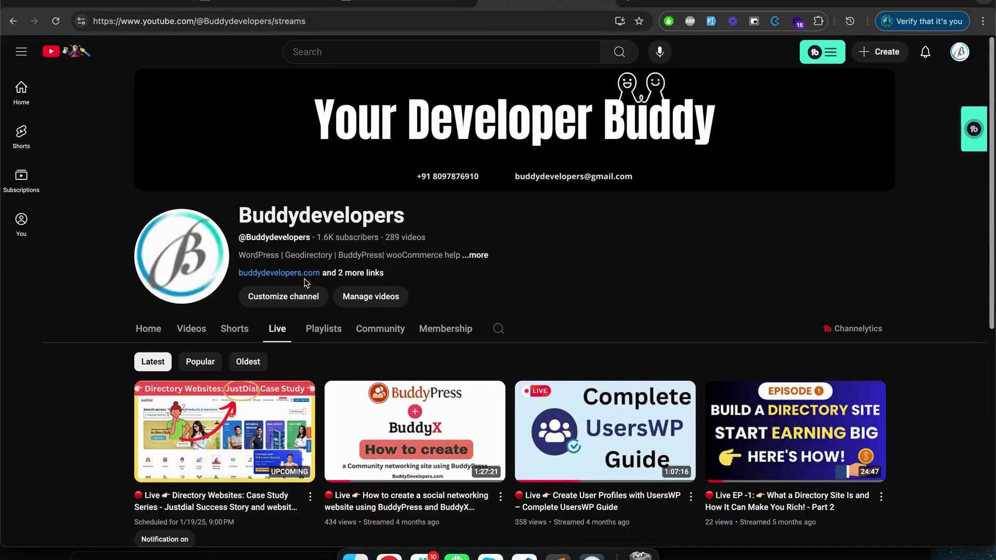
pyautogui.scroll(-2, 184, 446)
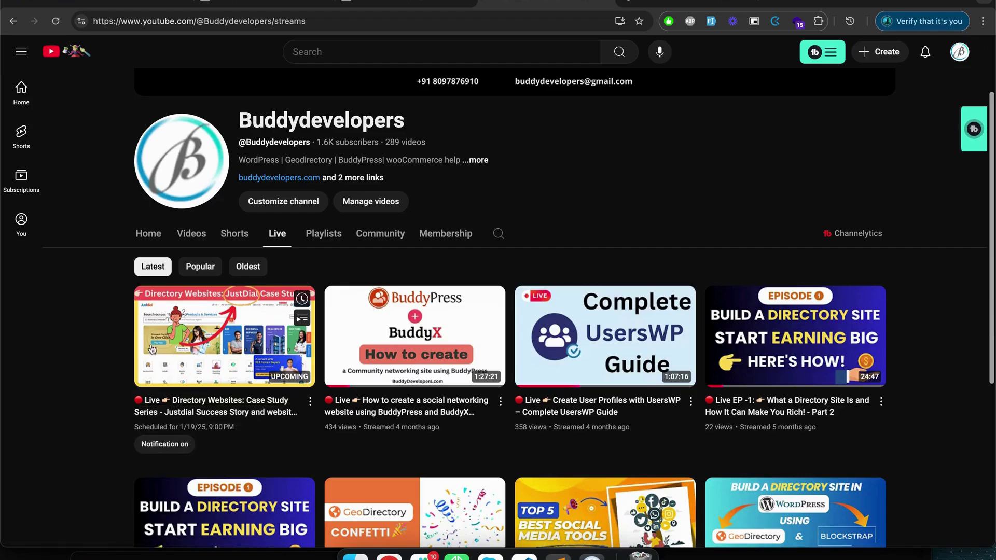
pyautogui.click(165, 445)
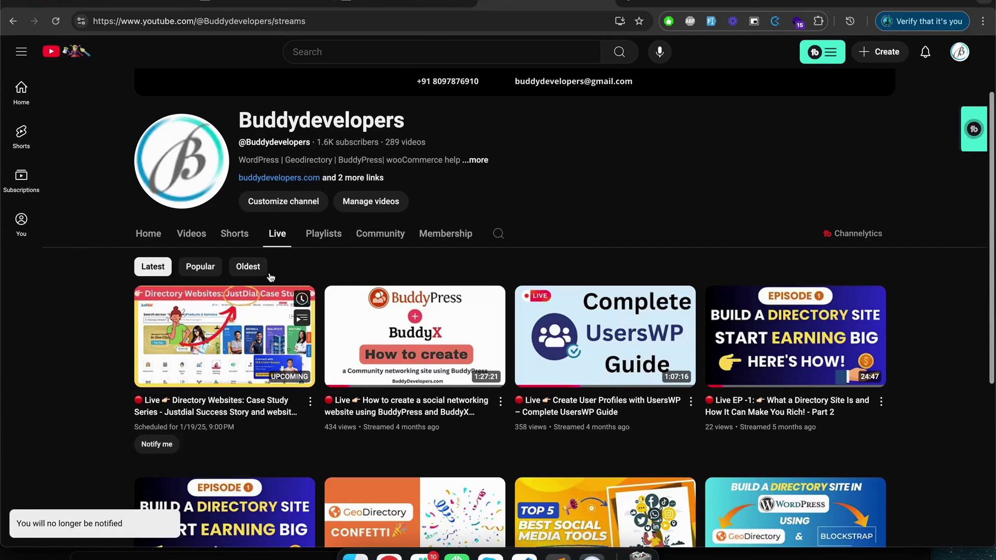
# - Return to Justdial and scroll from the top banner through the service sections
pyautogui.click(416, 2)
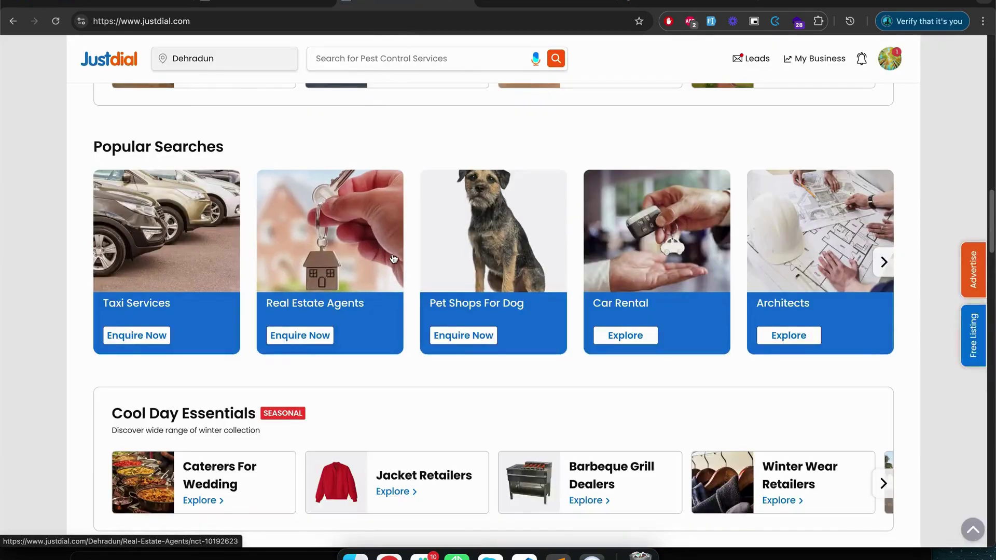
pyautogui.scroll(8, 394, 260)
pyautogui.scroll(5, 396, 259)
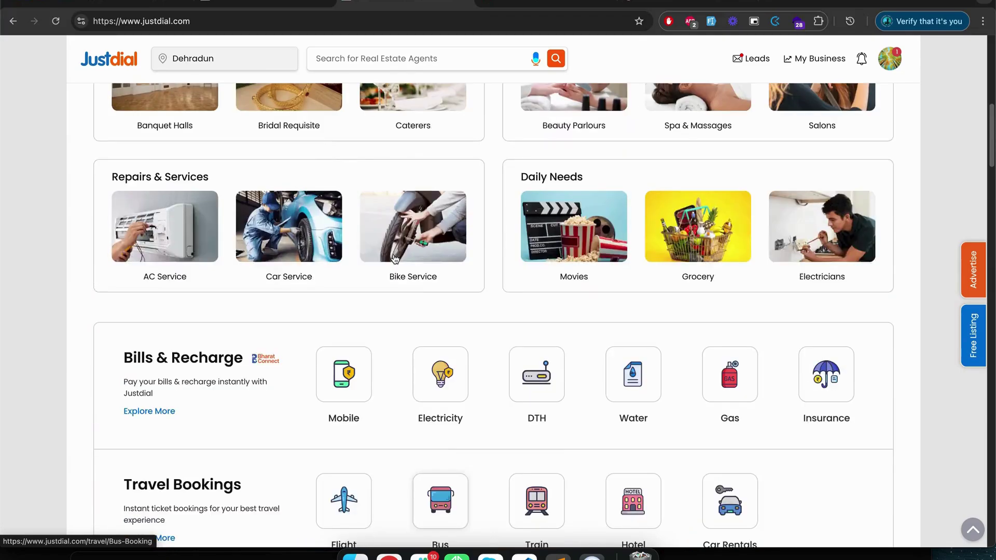
pyautogui.scroll(-8, 396, 259)
pyautogui.scroll(15, 395, 259)
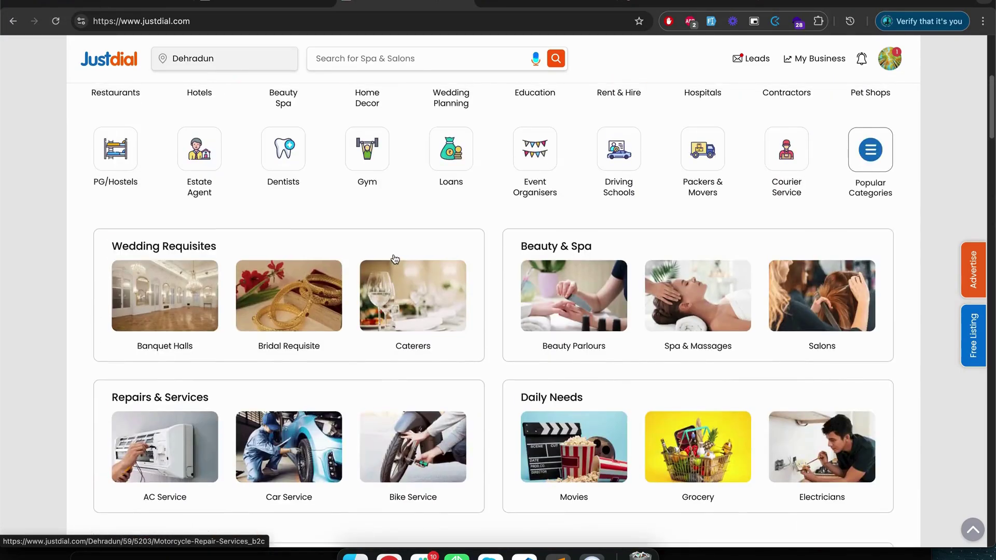
pyautogui.scroll(3, 394, 255)
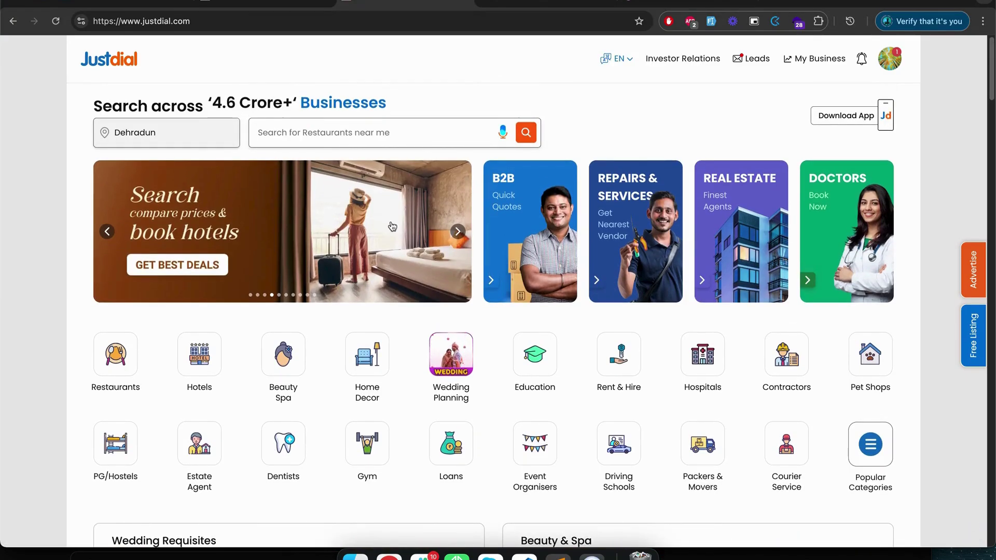
pyautogui.scroll(-7, 140, 402)
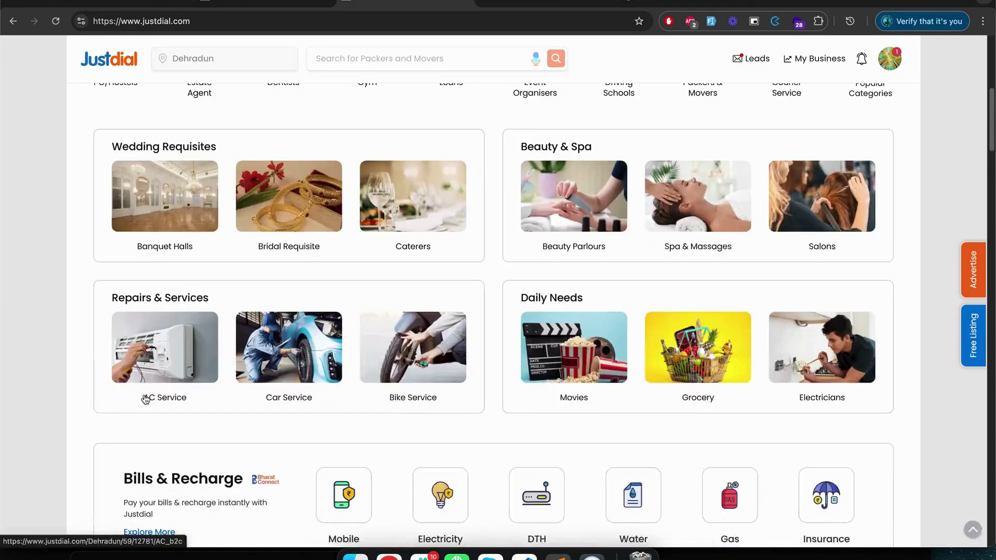
# - Back on the YouTube Live tab, set 'Notify me' again for the Justdial case-study stream
pyautogui.click(525, 5)
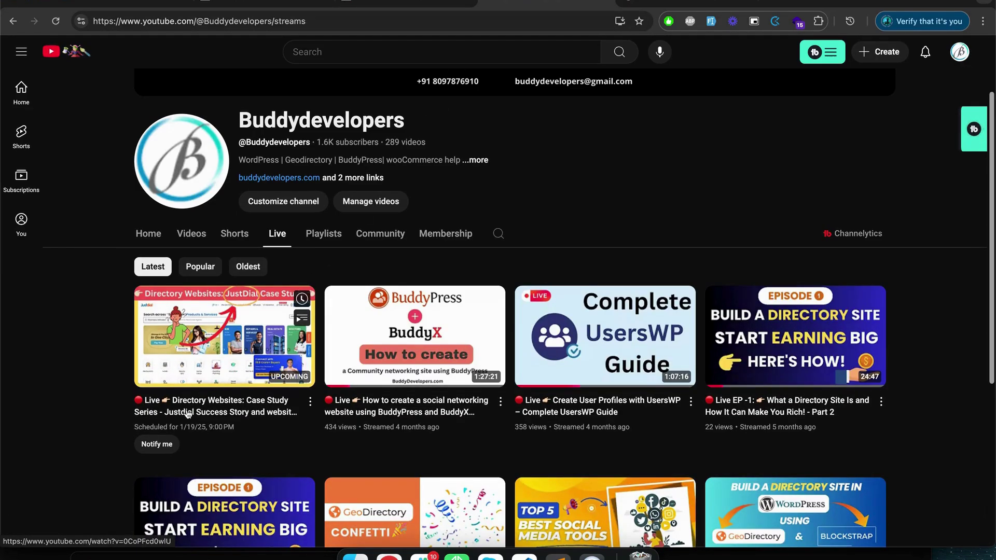
pyautogui.click(152, 447)
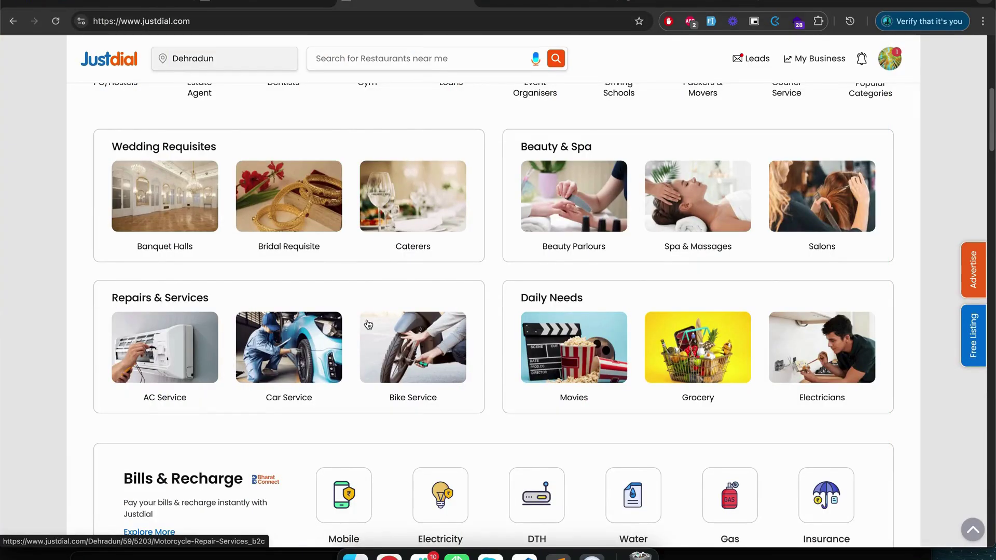
# - Scroll through the remaining Justdial homepage sections
pyautogui.scroll(5, 370, 322)
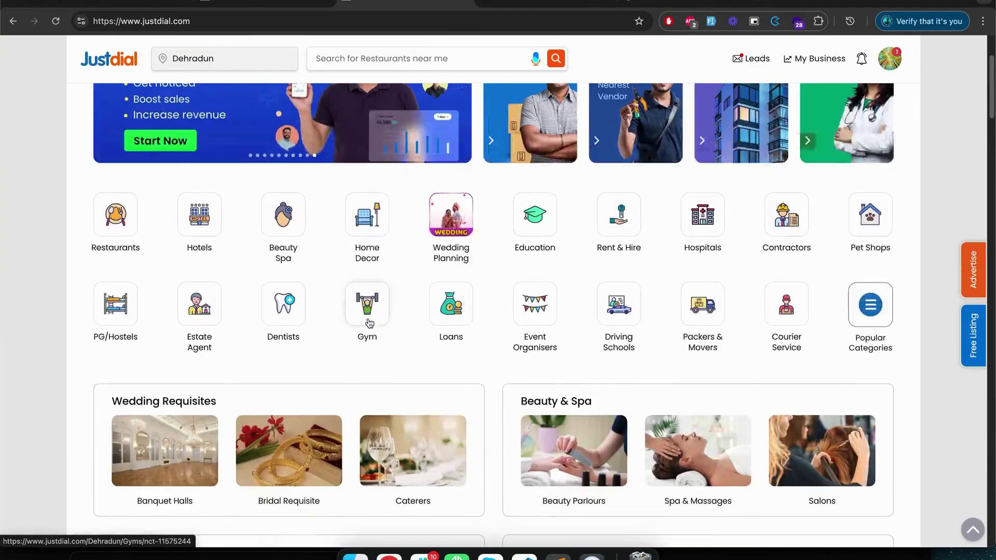
pyautogui.scroll(-15, 369, 323)
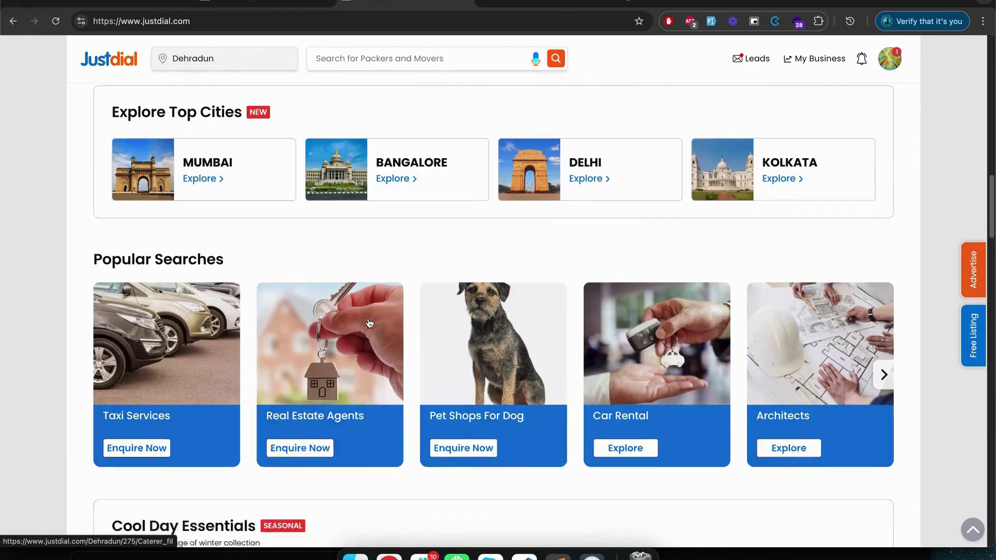
pyautogui.scroll(-18, 369, 323)
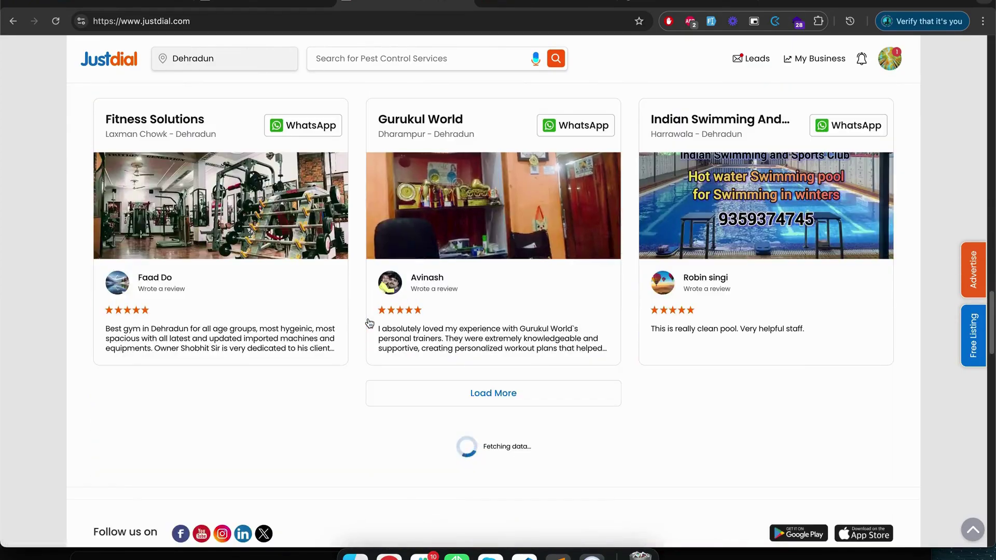
pyautogui.scroll(-8, 370, 322)
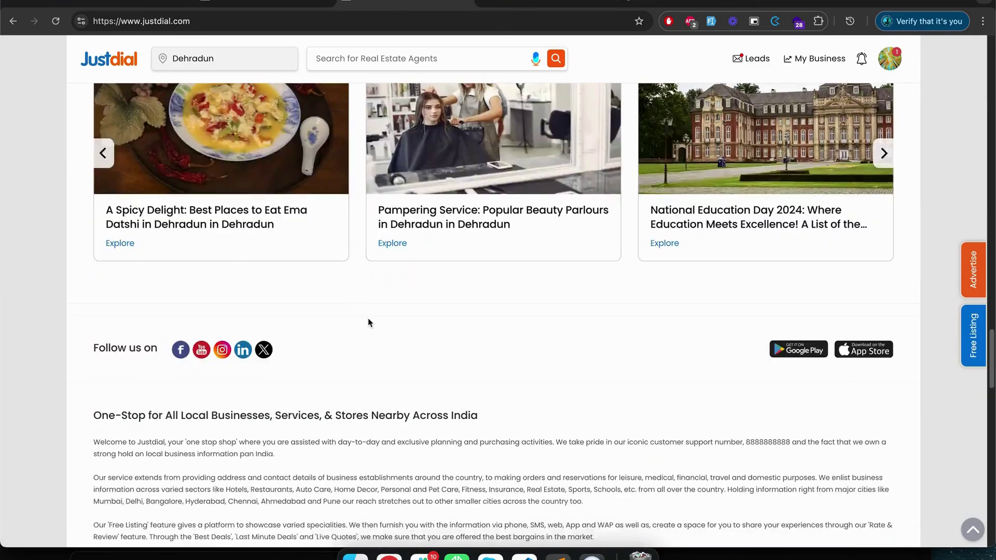
pyautogui.scroll(-5, 368, 319)
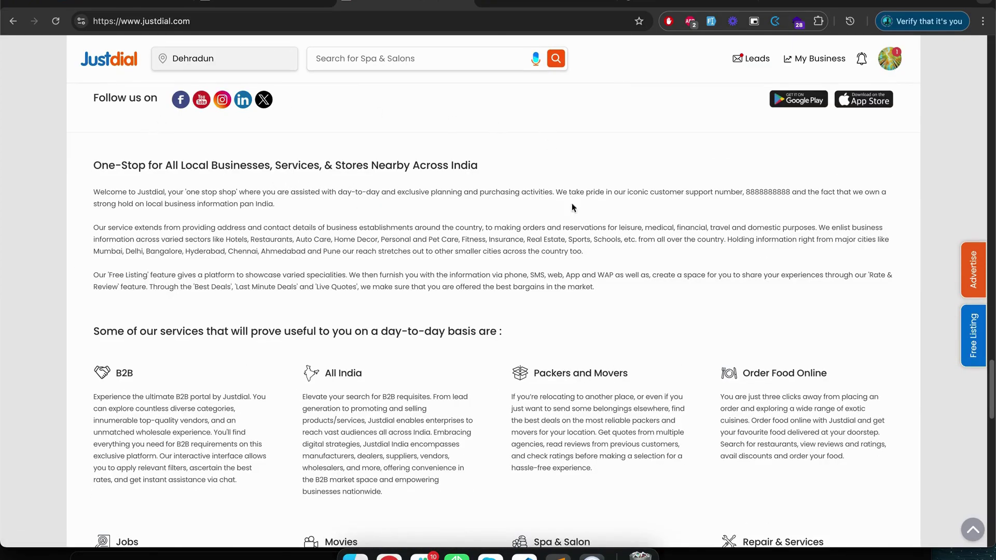
pyautogui.scroll(-13, 341, 300)
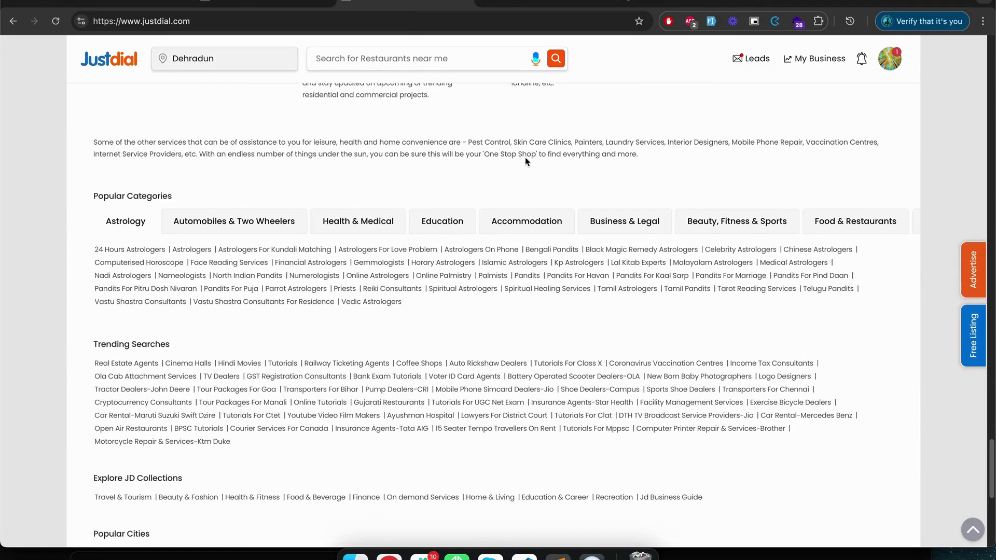
pyautogui.scroll(20, 462, 267)
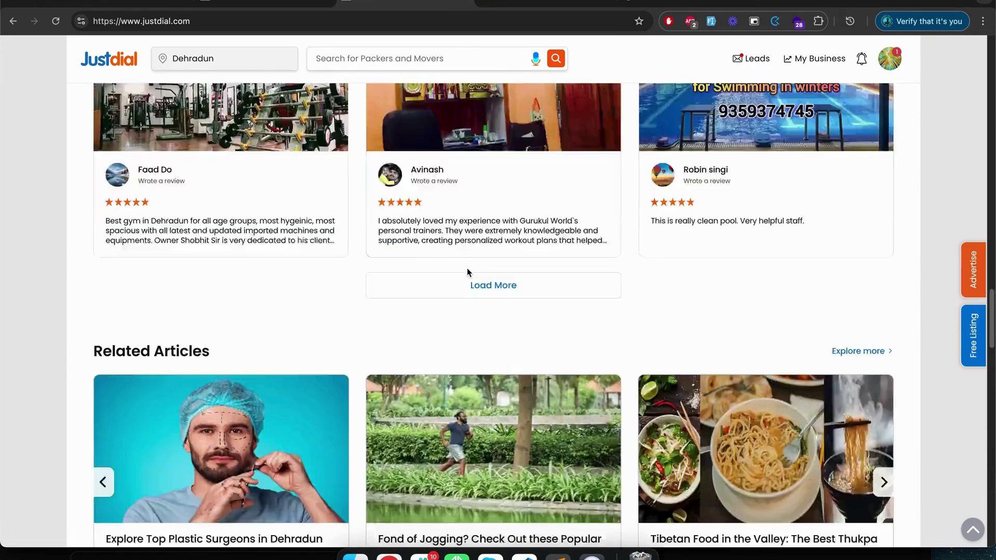
# - Open the avatar profile drawer to view profile options, then close it
pyautogui.scroll(20, 467, 270)
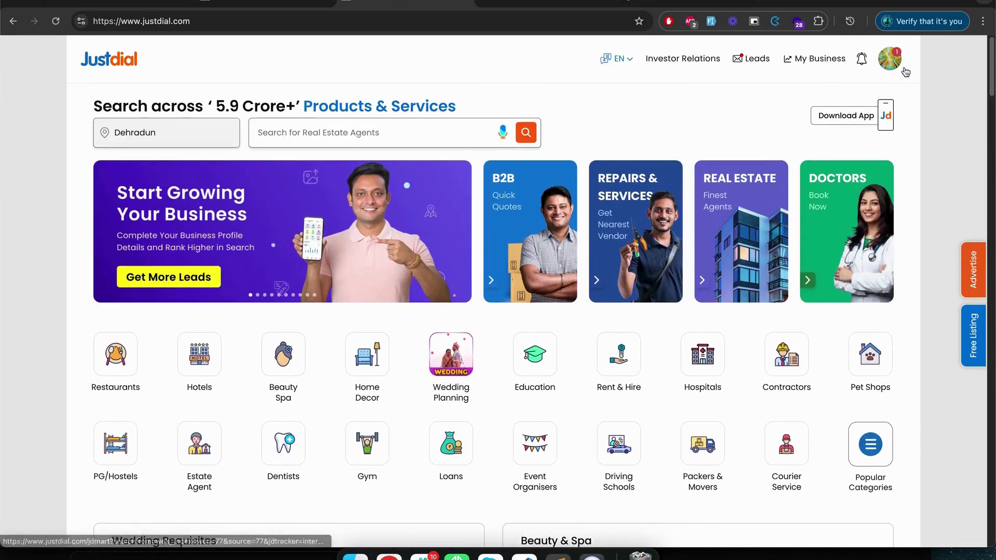
pyautogui.click(895, 60)
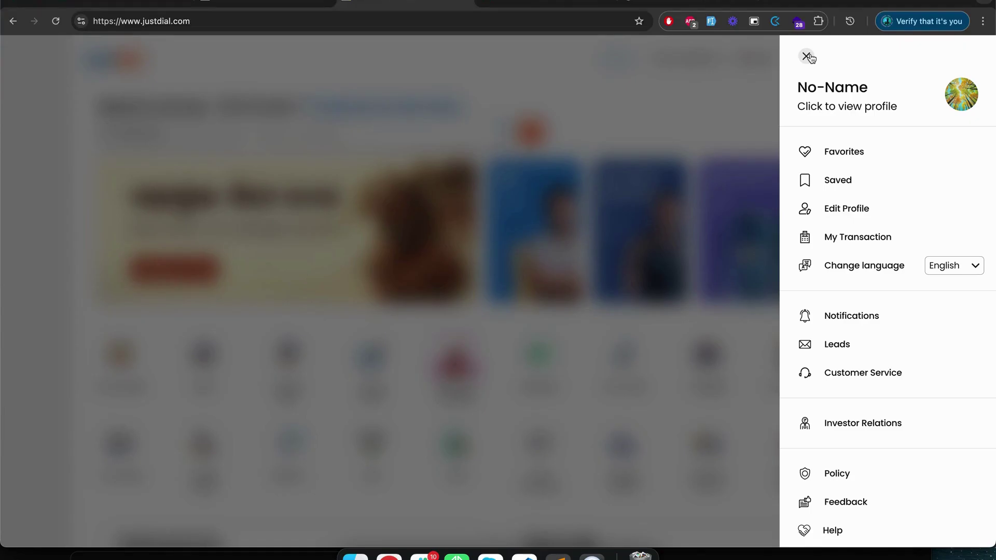
pyautogui.click(807, 56)
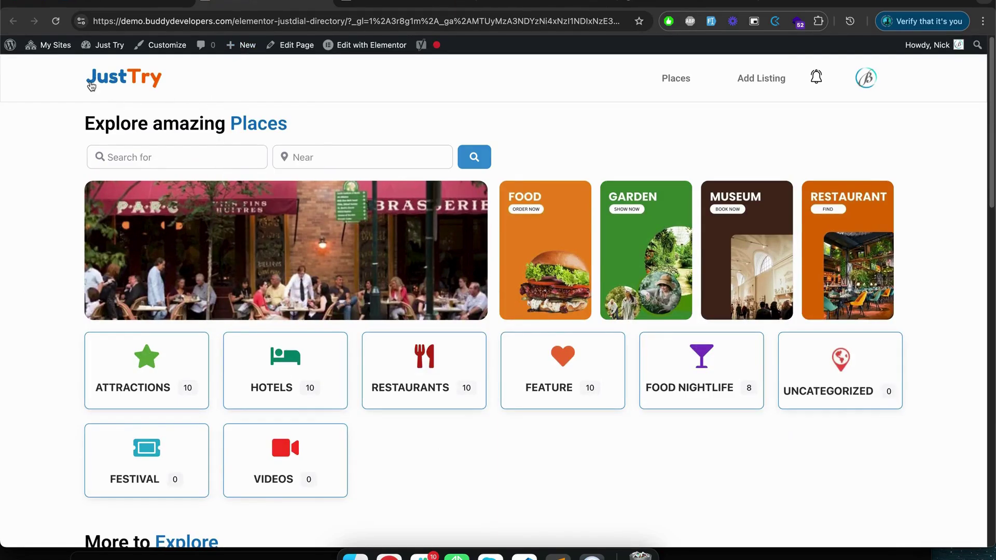
pyautogui.scroll(-6, 282, 269)
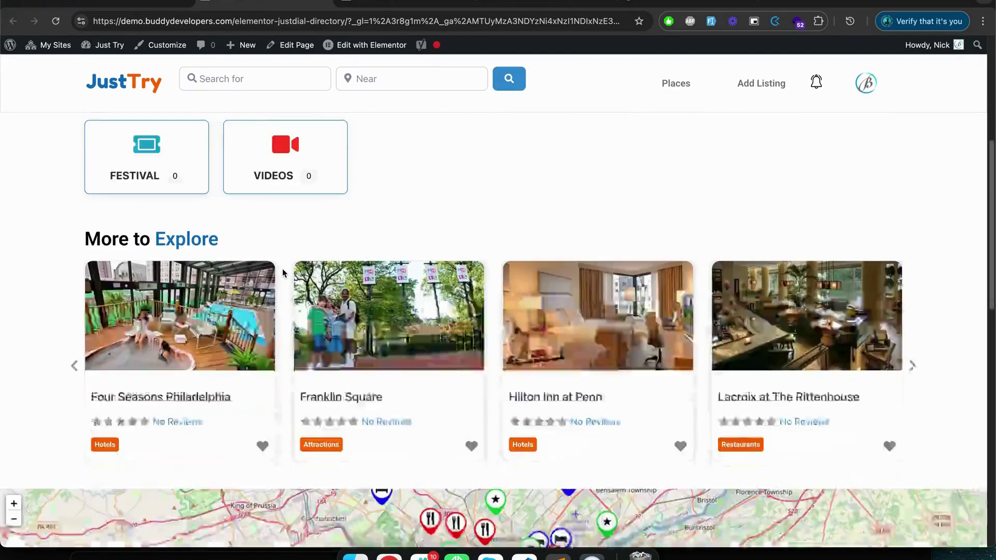
pyautogui.scroll(-4, 284, 273)
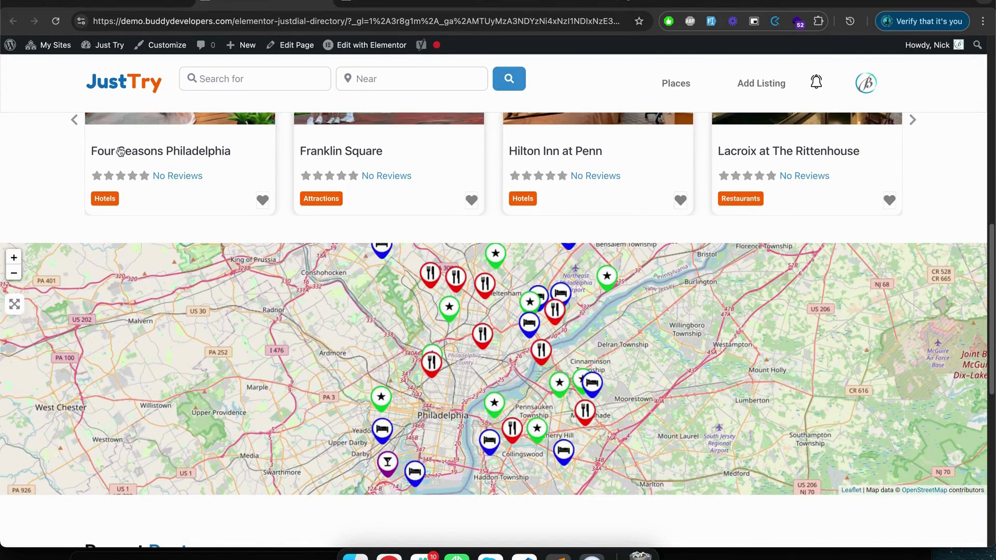
pyautogui.scroll(10, 785, 203)
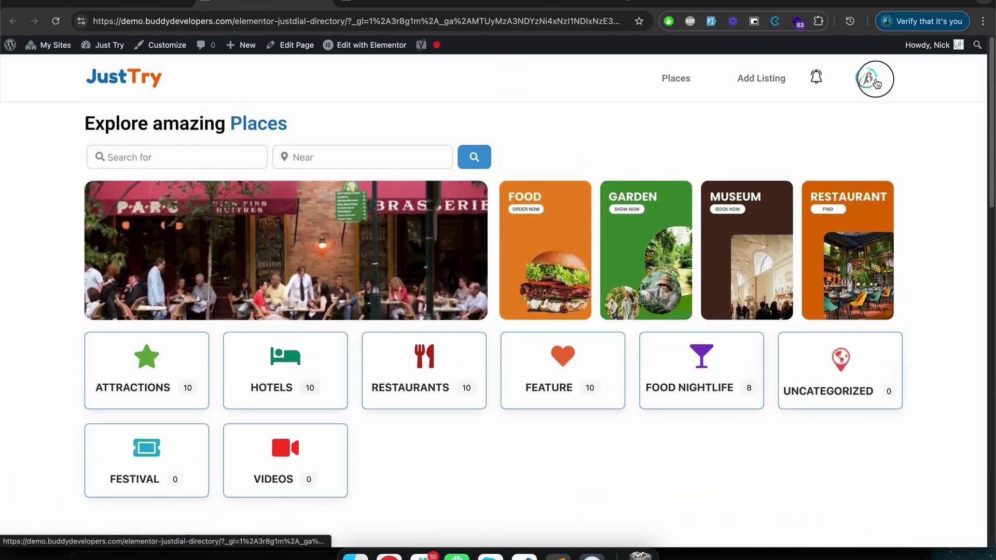
pyautogui.click(876, 84)
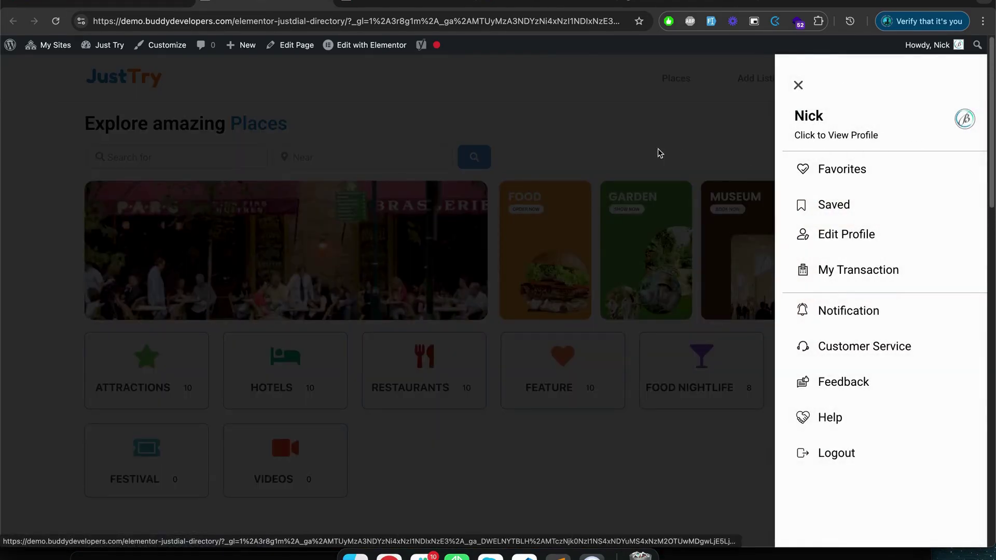
pyautogui.click(799, 85)
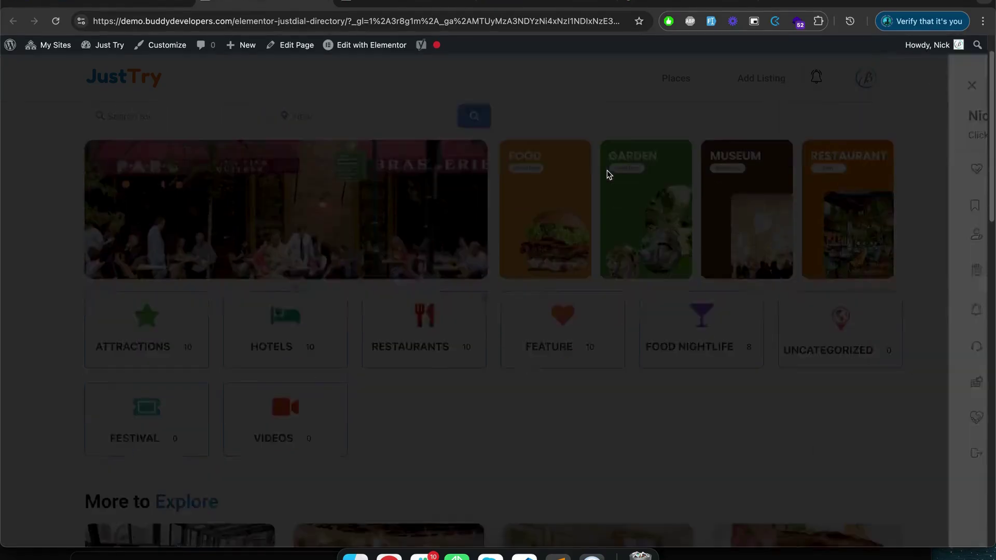
pyautogui.scroll(-2, 607, 174)
pyautogui.scroll(-4, 173, 187)
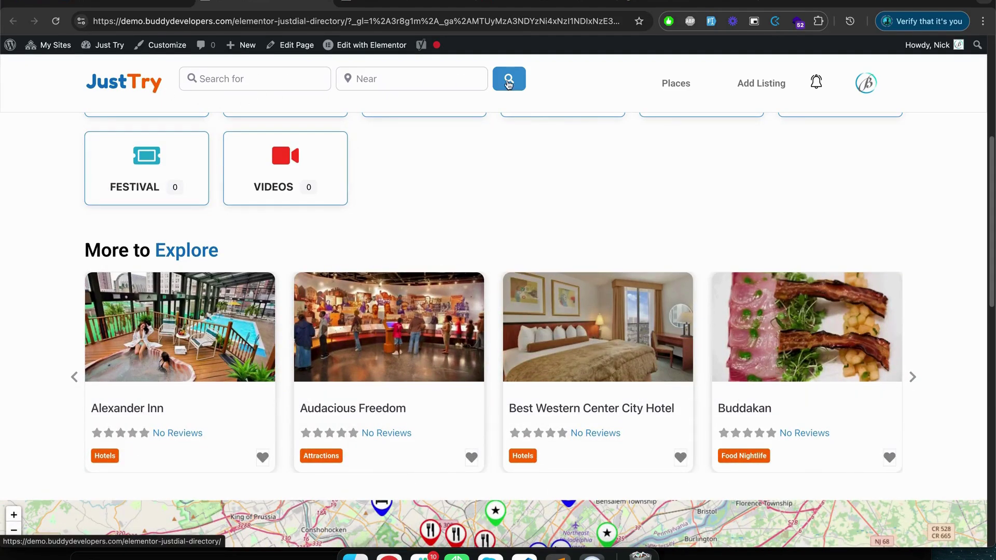
pyautogui.click(438, 74)
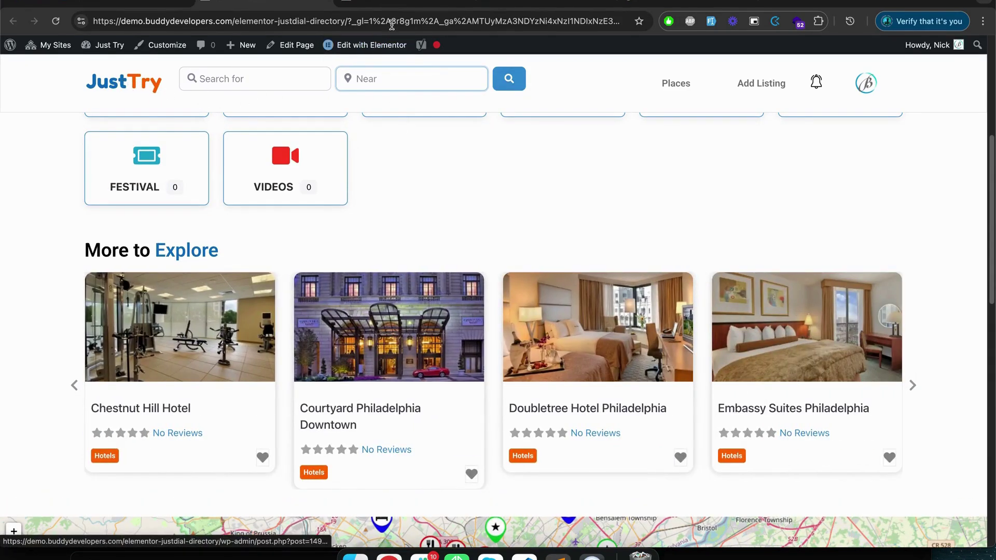
pyautogui.click(284, 2)
pyautogui.click(284, 2)
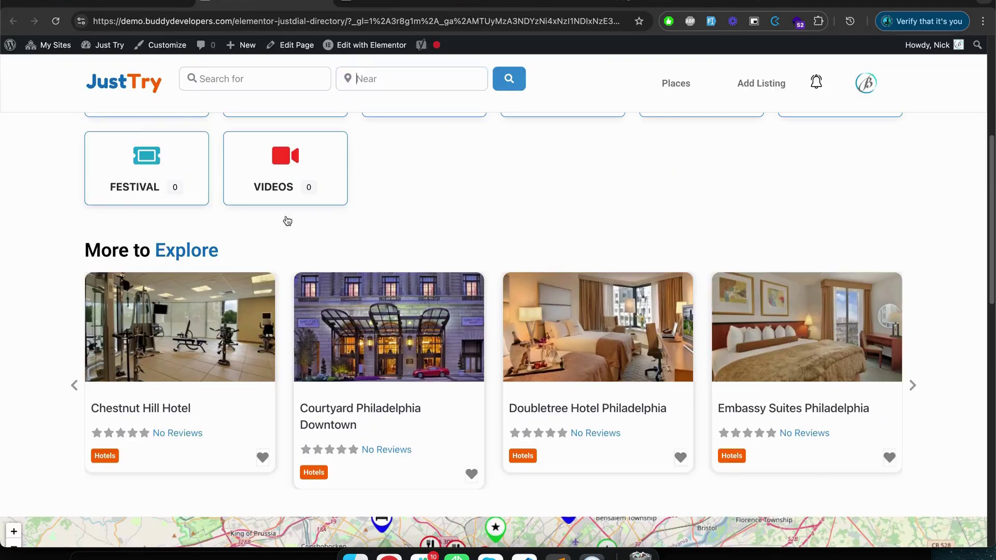
# - On the BuddyDevelopers products page, scroll to Outstanding Themes and highlight the Elementor JustDial Directory heading
pyautogui.scroll(-7, 176, 247)
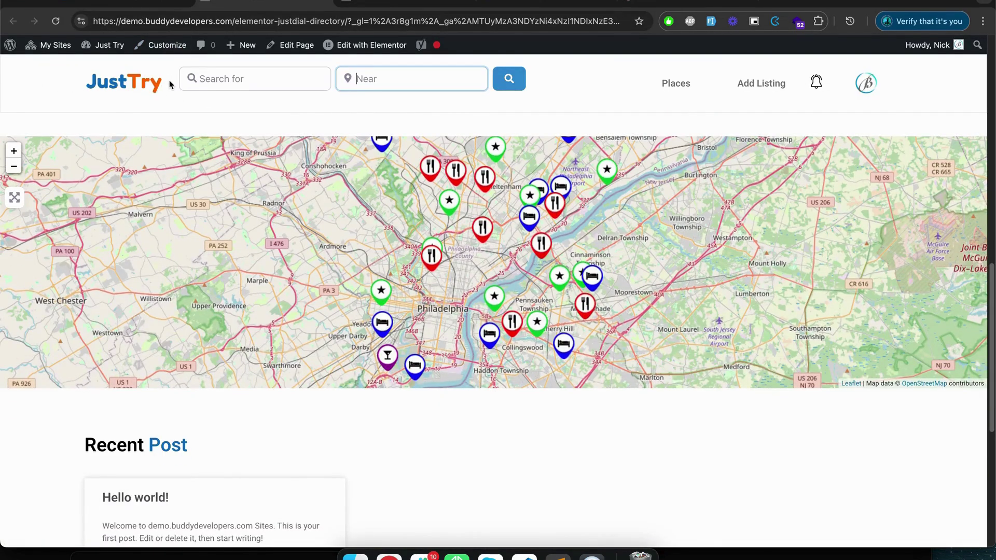
pyautogui.click(119, 3)
pyautogui.scroll(10, 164, 169)
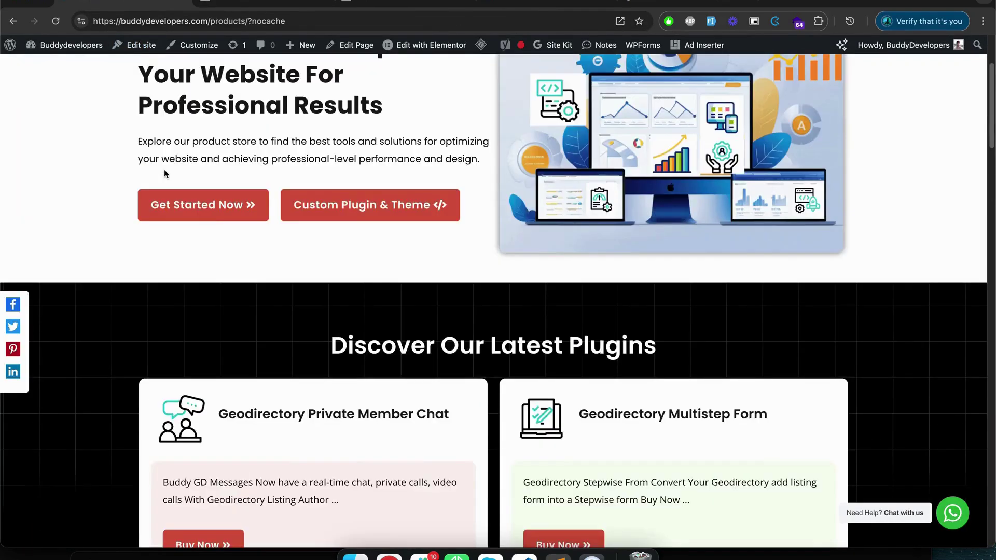
pyautogui.scroll(3, 164, 169)
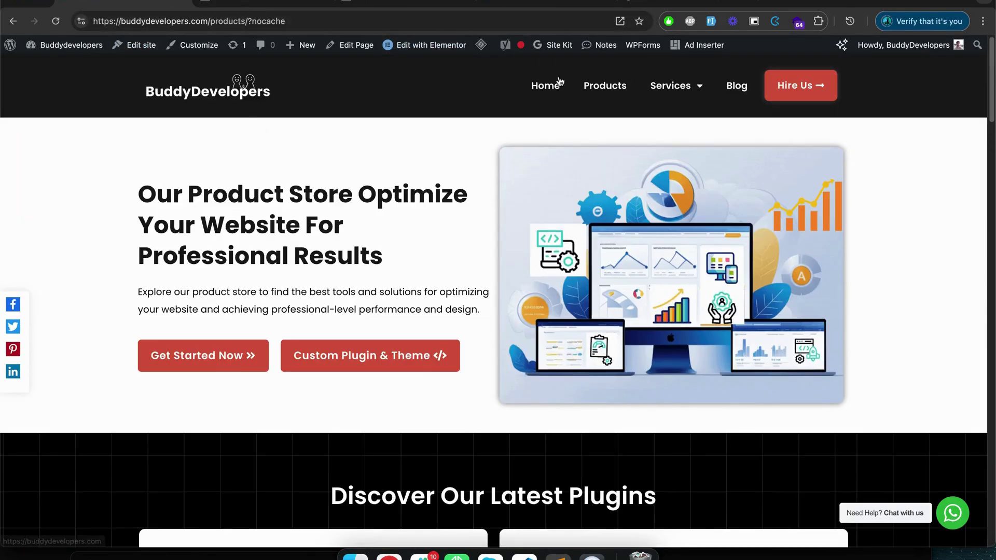
pyautogui.scroll(-15, 447, 270)
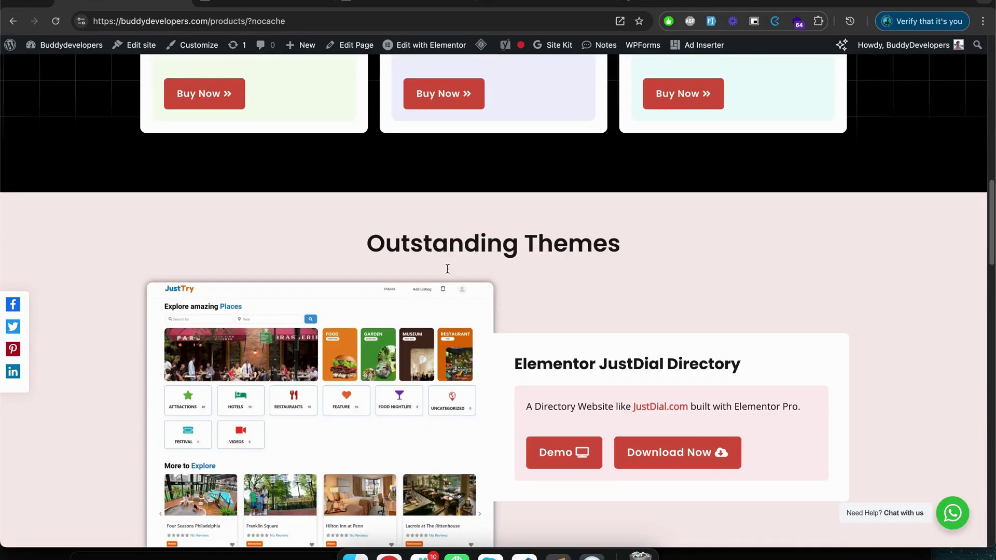
pyautogui.scroll(-1, 456, 262)
pyautogui.moveTo(369, 228); pyautogui.dragTo(576, 204)
pyautogui.scroll(-4, 567, 272)
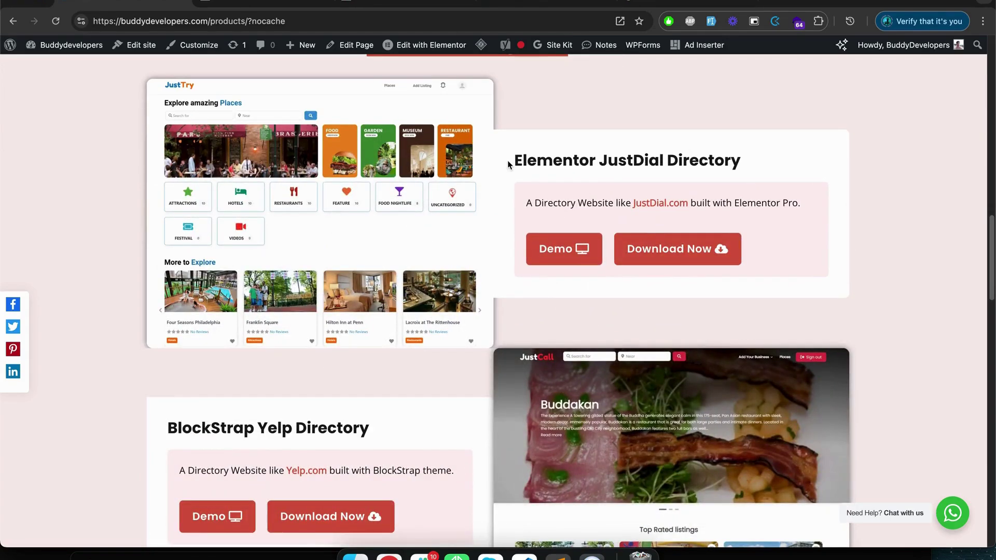
pyautogui.moveTo(517, 161); pyautogui.dragTo(749, 161)
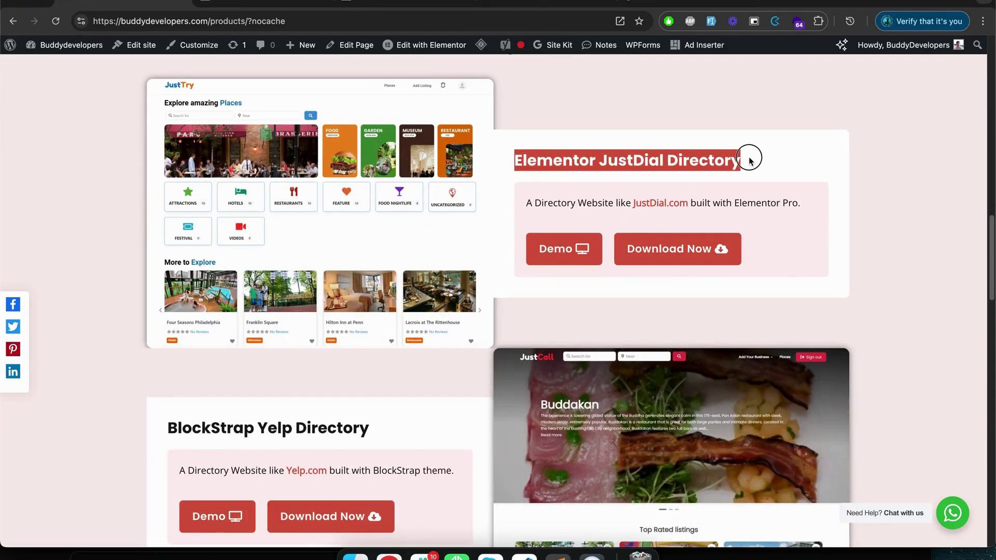
pyautogui.click(267, 4)
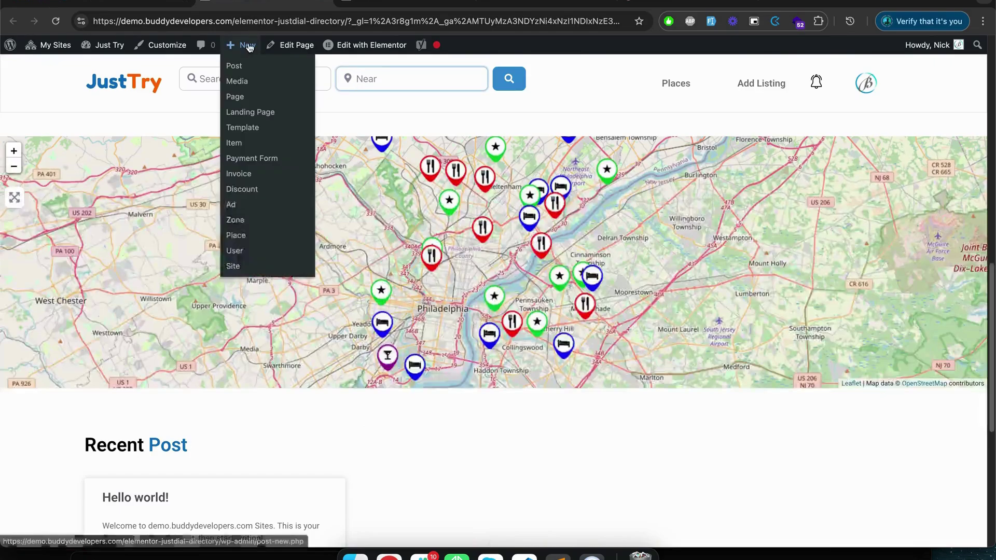
pyautogui.click(125, 4)
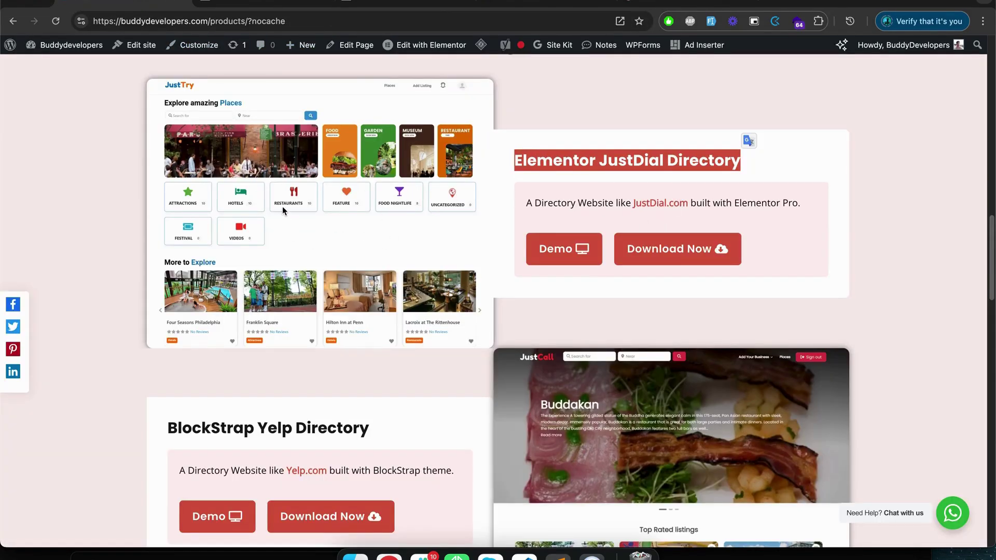
# - Open and close the theme's download form, then open the JustTry demo site in a new tab
pyautogui.click(693, 254)
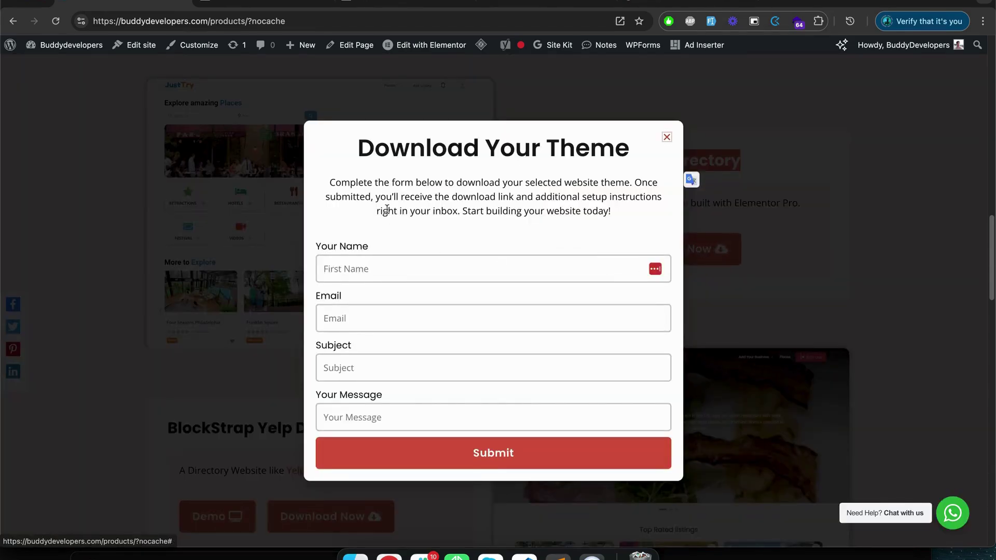
pyautogui.click(667, 139)
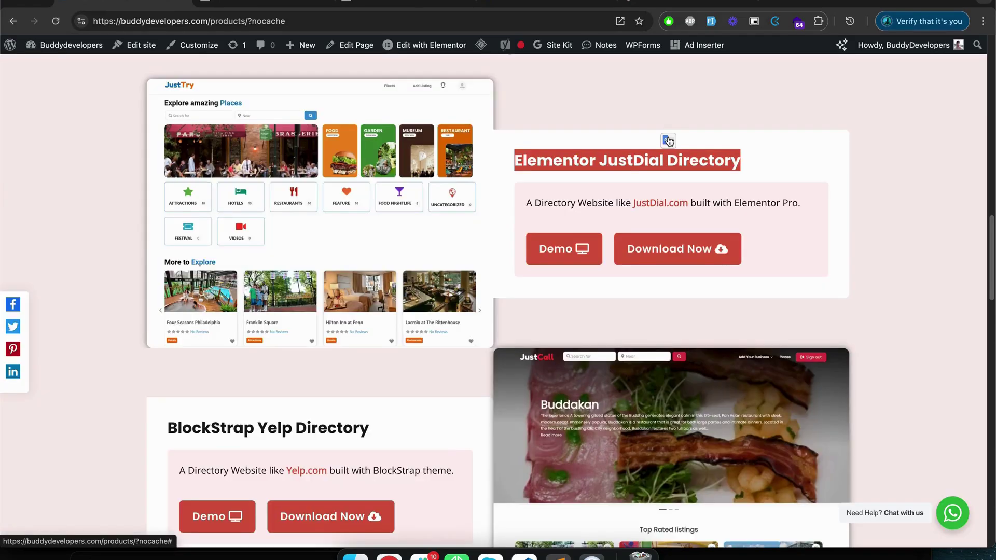
pyautogui.click(327, 107)
pyautogui.scroll(10, 326, 111)
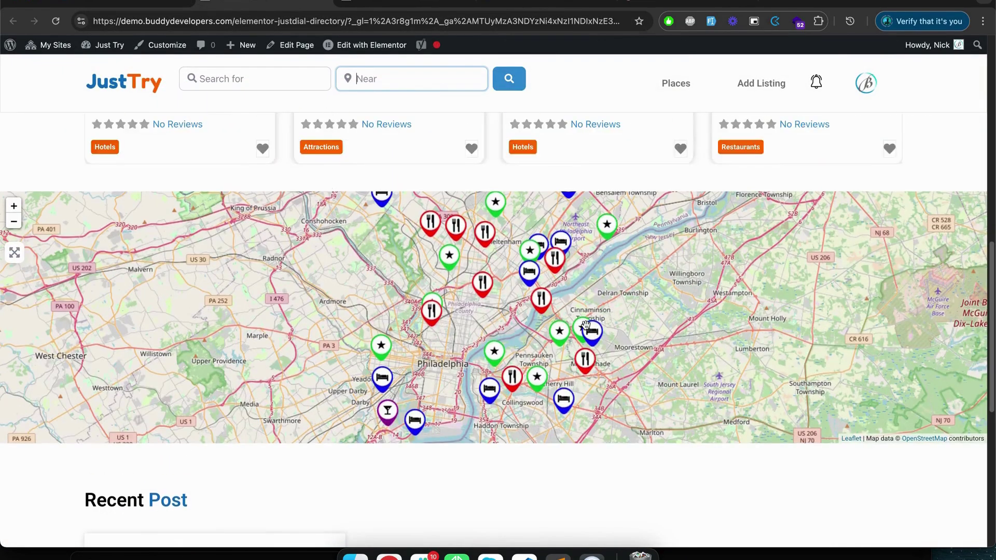
pyautogui.scroll(5, 500, 296)
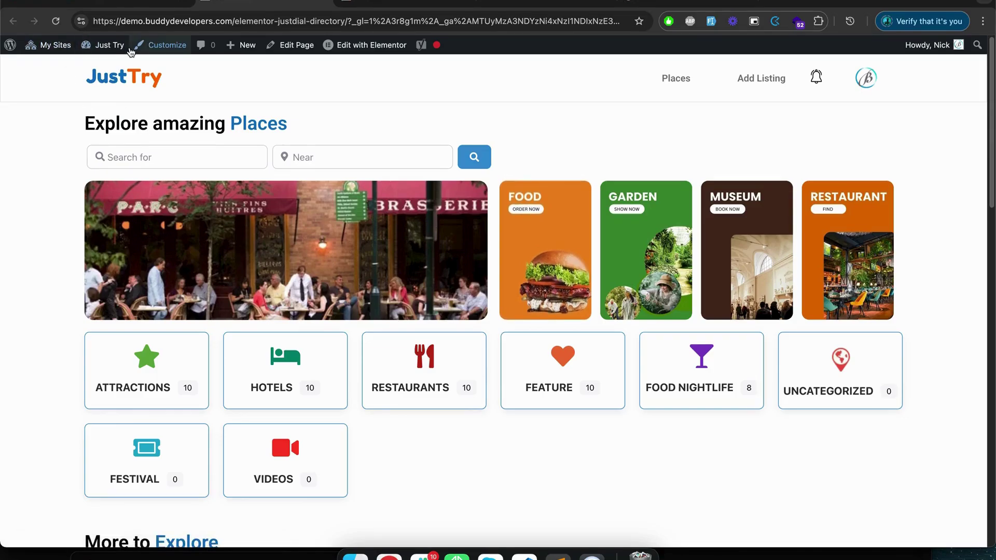
pyautogui.moveTo(105, 51)
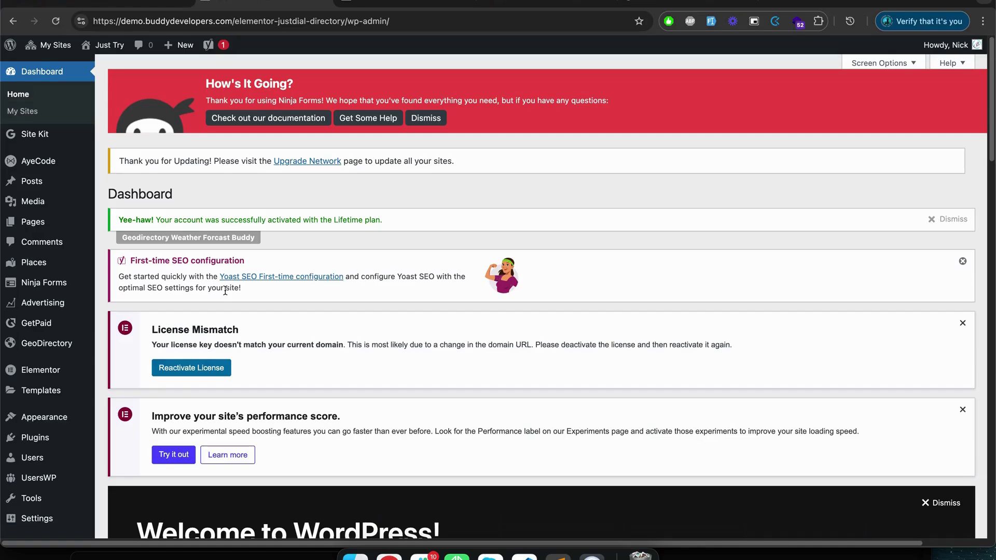
# - Open the JustTry site's Installed Plugins list in WordPress admin
pyautogui.scroll(-3, 228, 301)
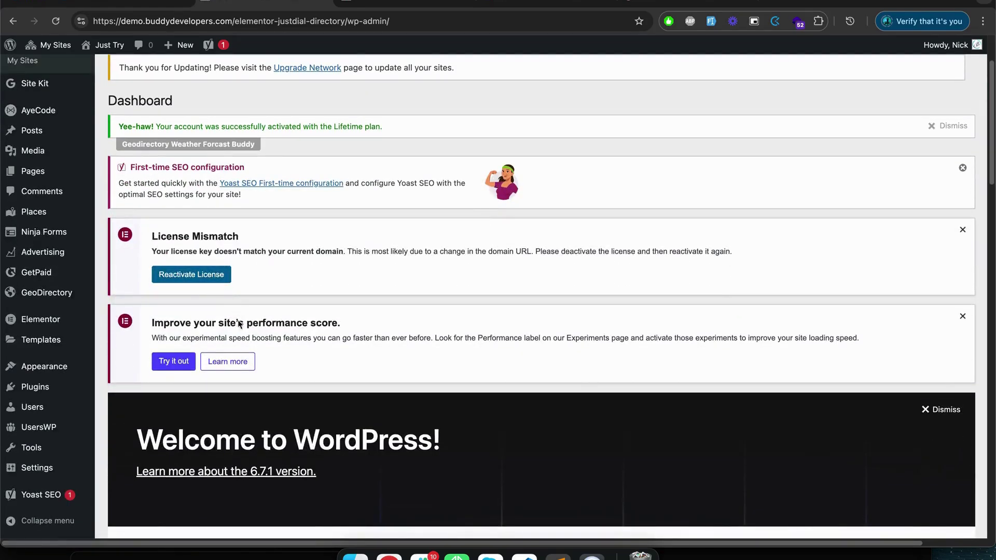
pyautogui.scroll(-1, 222, 319)
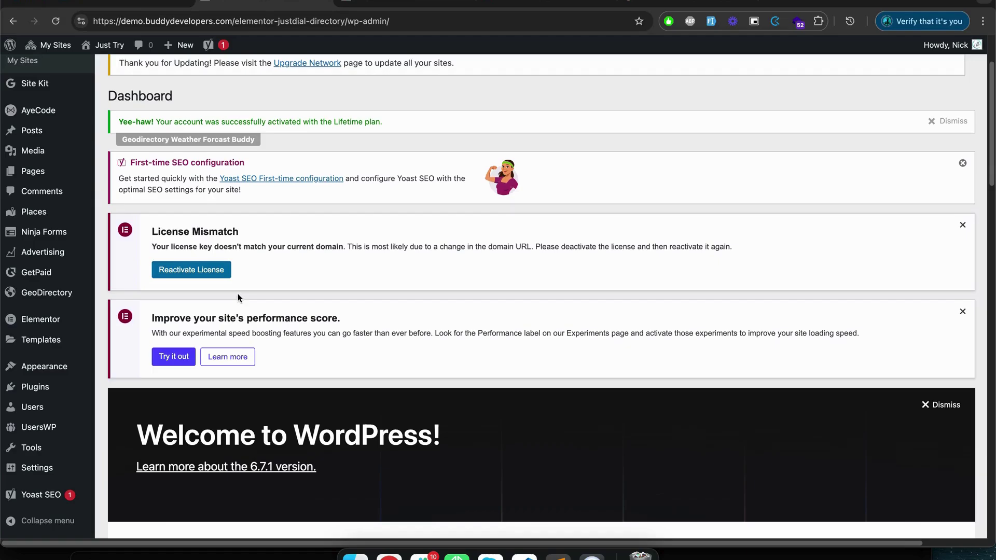
pyautogui.click(36, 388)
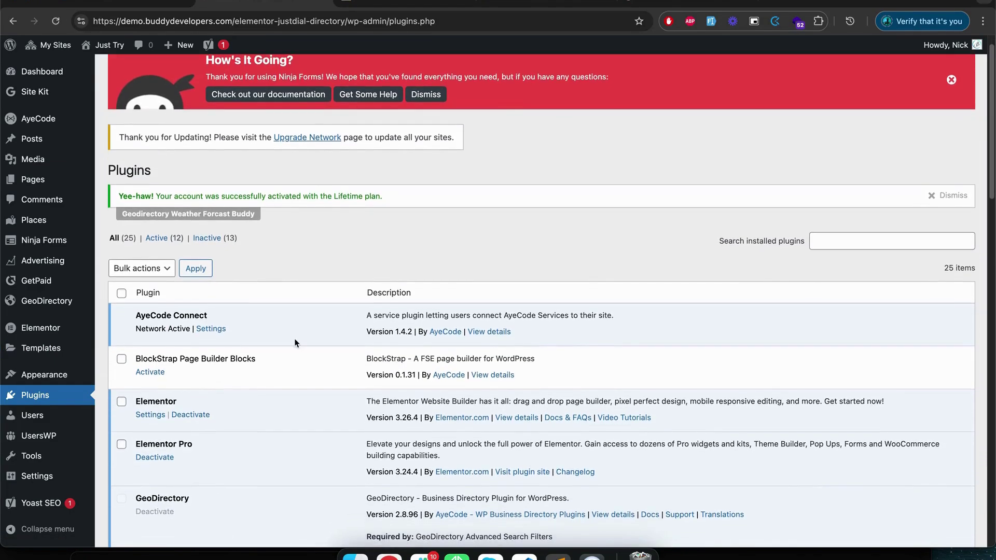
# - Highlight the Elementor, Elementor Pro and GeoDirectory plugin rows, then return to the Justdial tab
pyautogui.scroll(-5, 244, 383)
pyautogui.moveTo(214, 340); pyautogui.dragTo(61, 291)
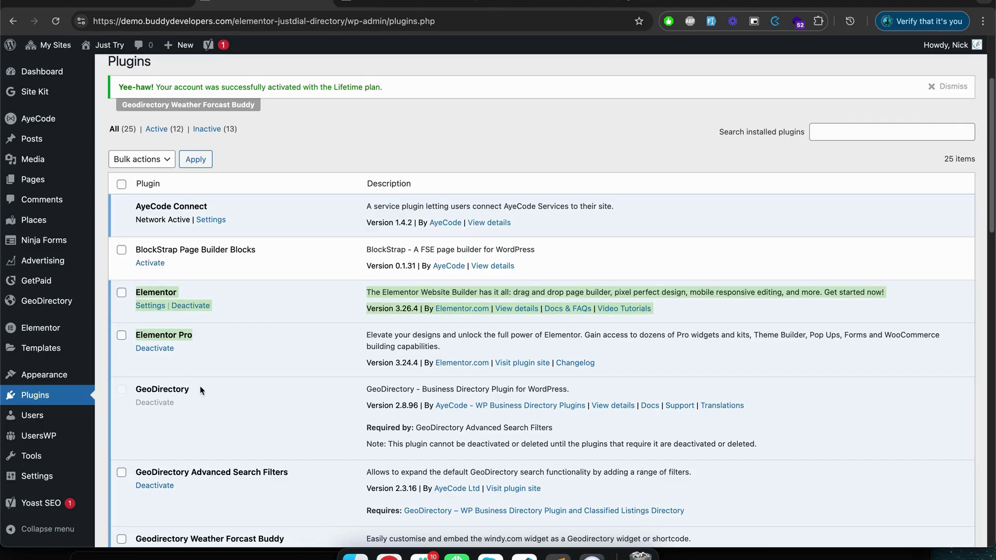
pyautogui.moveTo(200, 386); pyautogui.dragTo(132, 295)
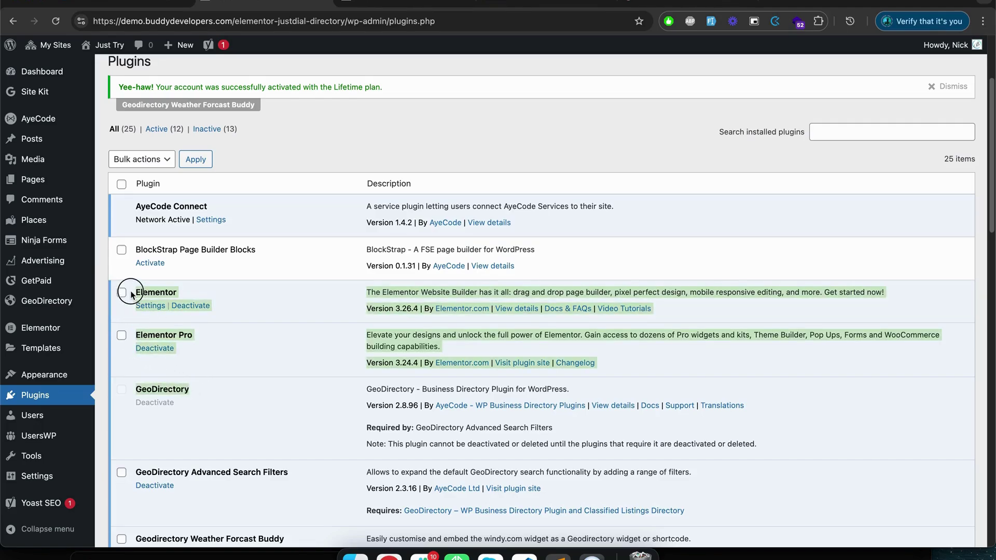
pyautogui.click(239, 347)
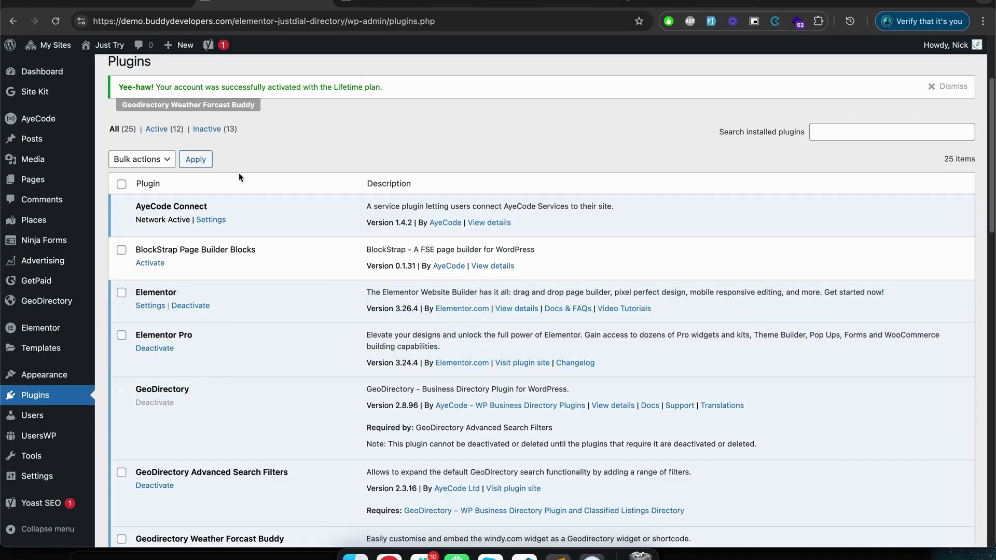
pyautogui.click(402, 2)
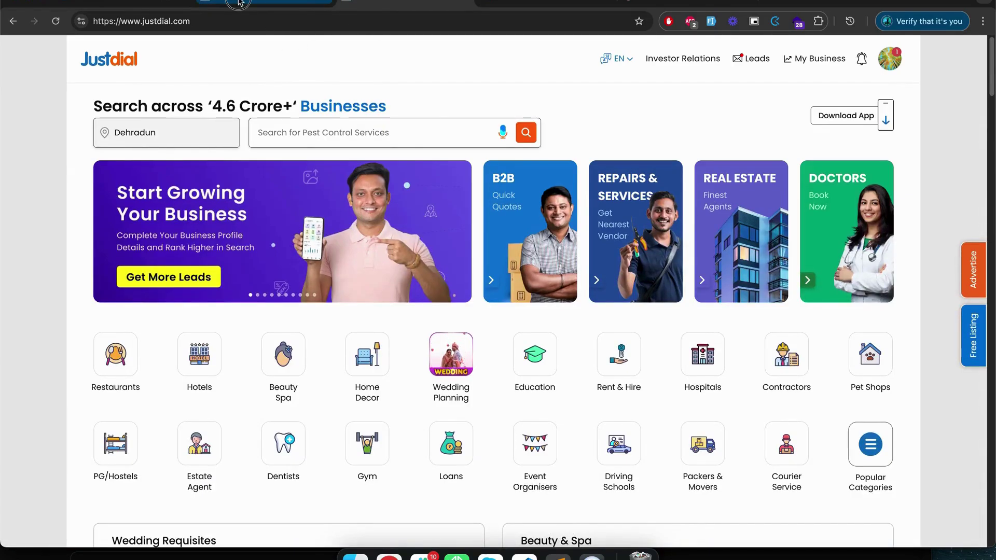
# - Back in the plugins list, highlight the GeoDirectory Advanced Search Filters plugin
pyautogui.click(238, 5)
pyautogui.scroll(-7, 312, 409)
pyautogui.scroll(4, 213, 320)
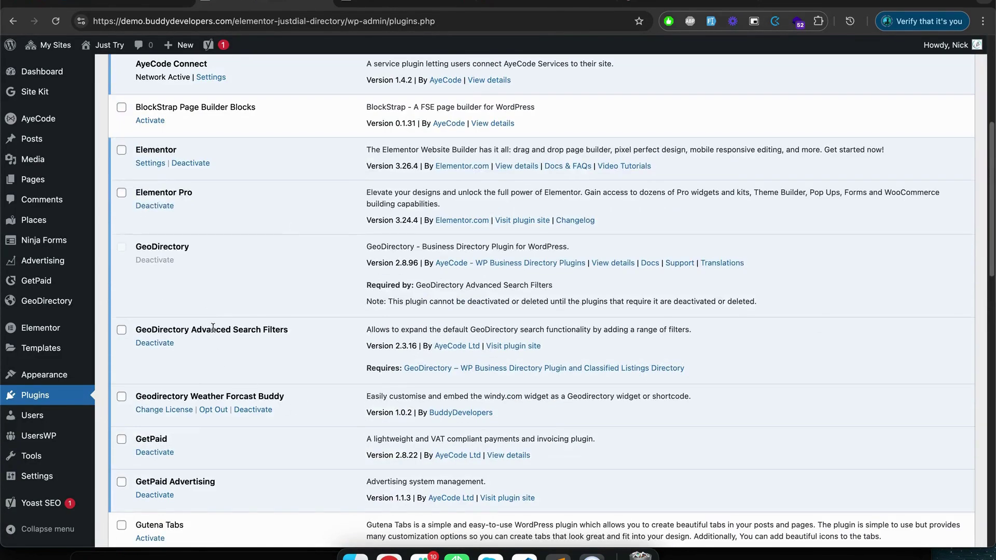
pyautogui.tripleClick(257, 331)
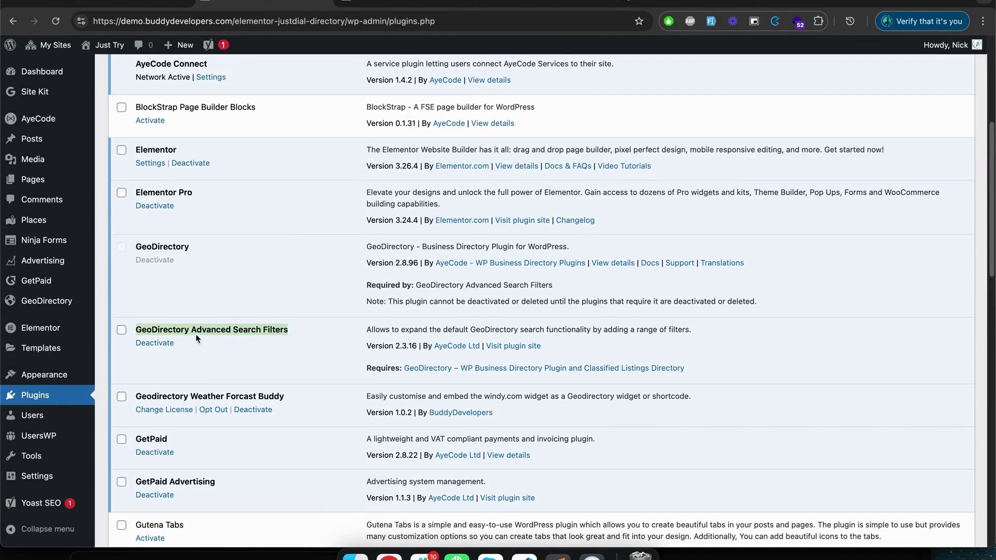
pyautogui.click(267, 398)
# - Scroll further through the installed plugins and highlight GetPaid
pyautogui.scroll(-5, 344, 477)
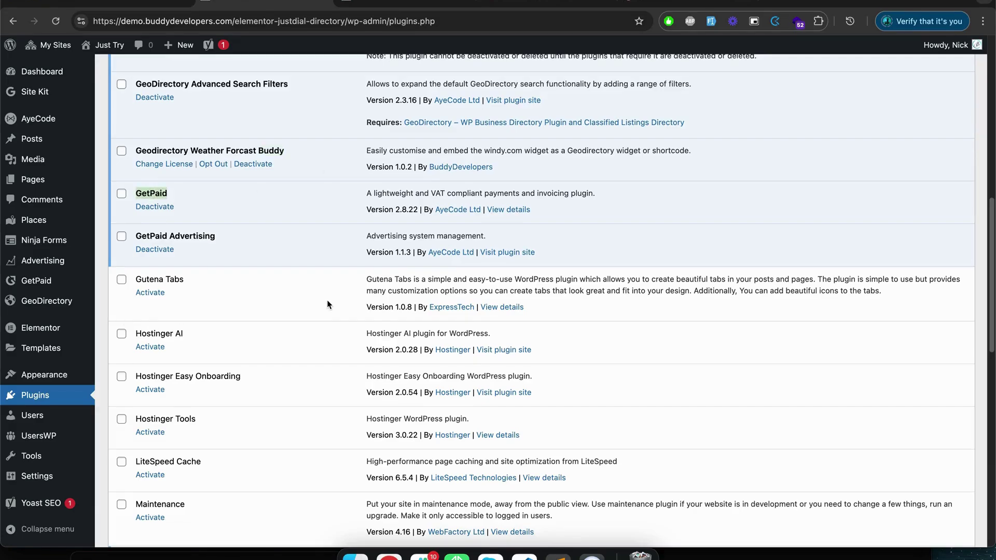
pyautogui.scroll(-2, 303, 334)
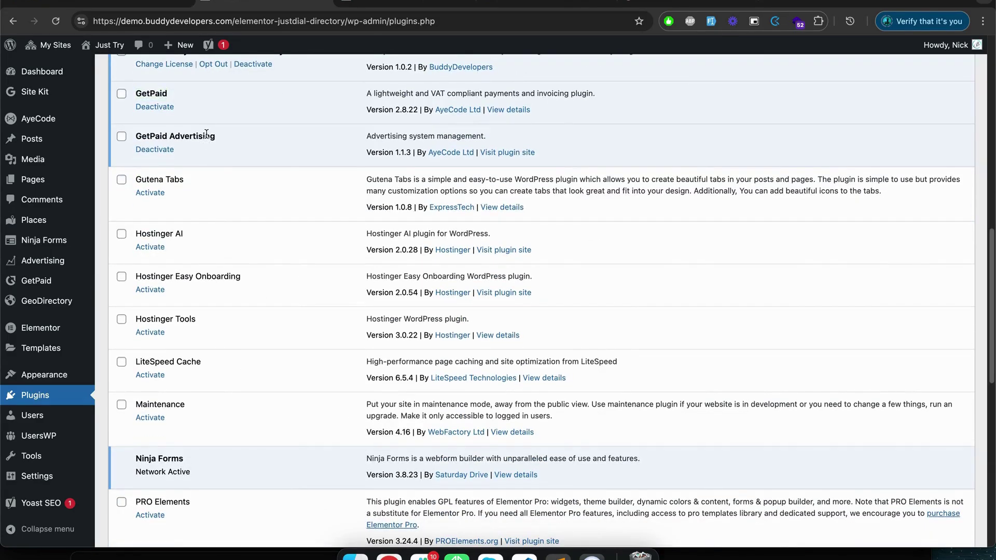
pyautogui.doubleClick(149, 93)
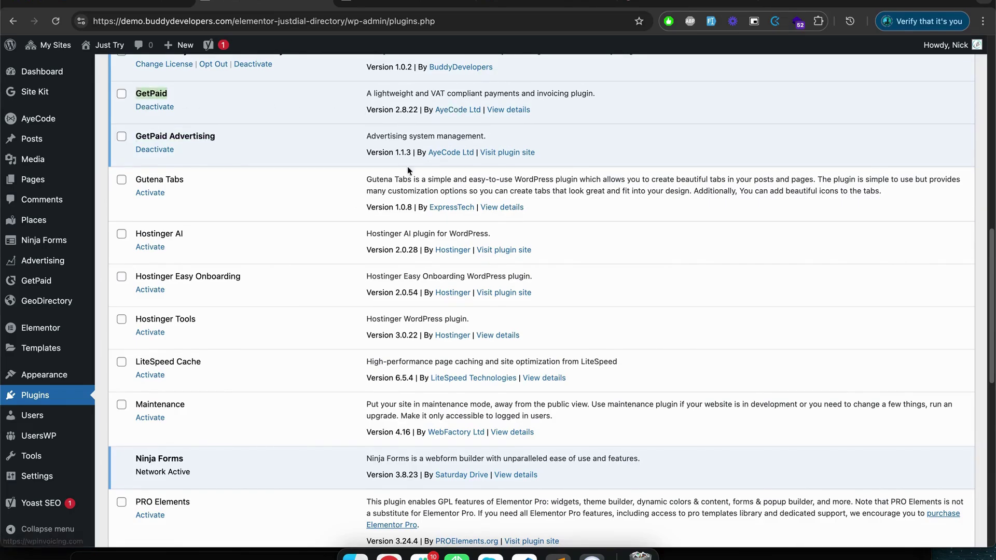
pyautogui.scroll(5, 404, 243)
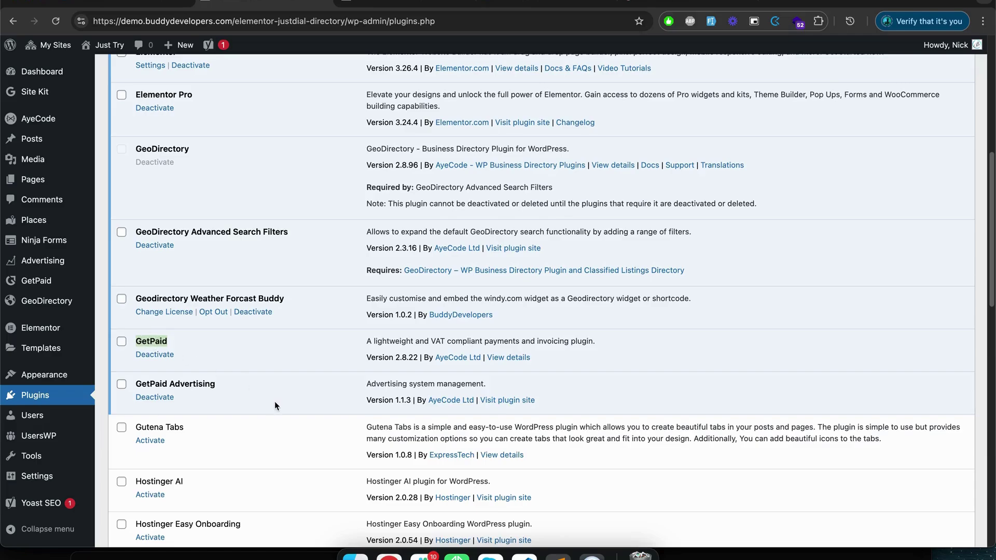
pyautogui.scroll(-8, 275, 404)
pyautogui.scroll(9, 259, 372)
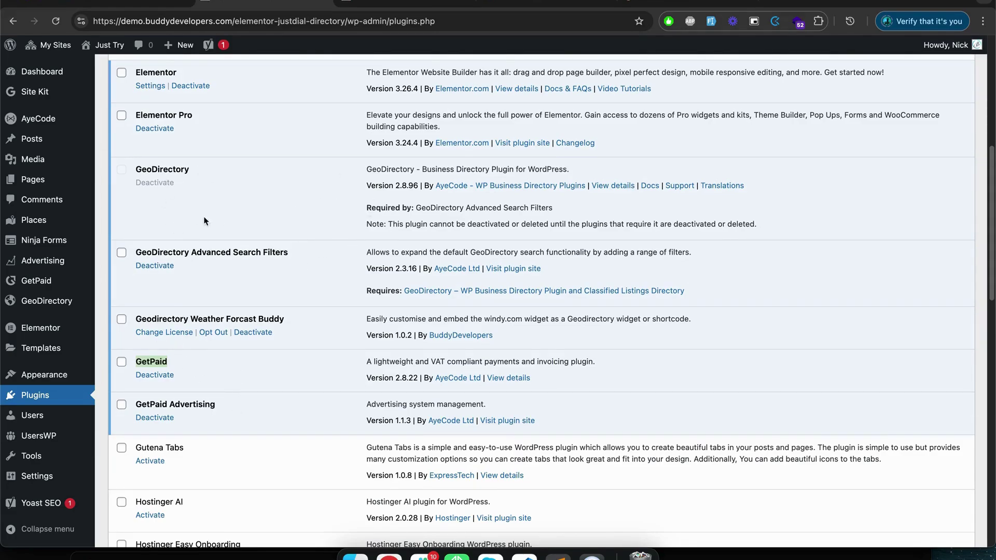
pyautogui.scroll(-14, 267, 417)
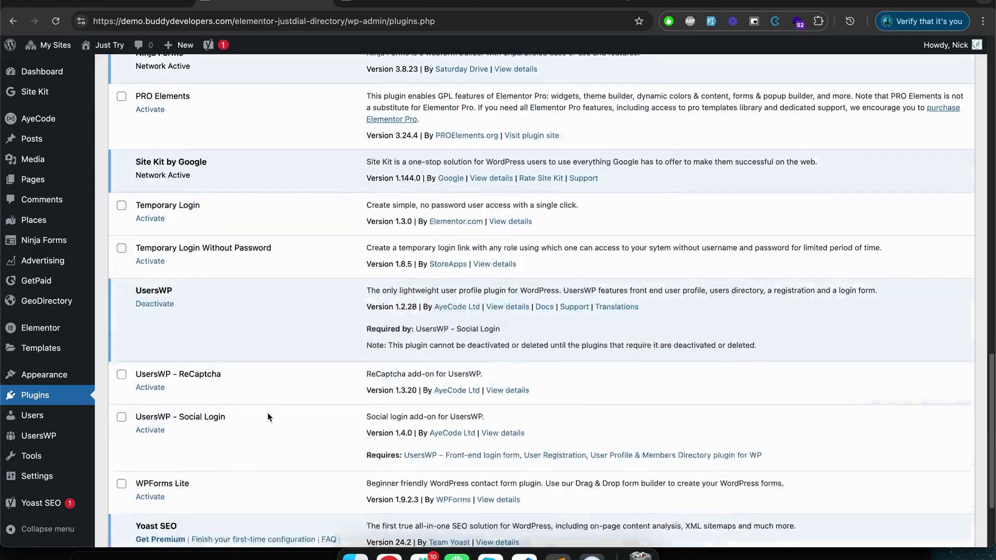
pyautogui.scroll(2, 211, 263)
# - Highlight Ninja Forms and UsersWP, then return to the Justdial homepage tab
pyautogui.tripleClick(176, 150)
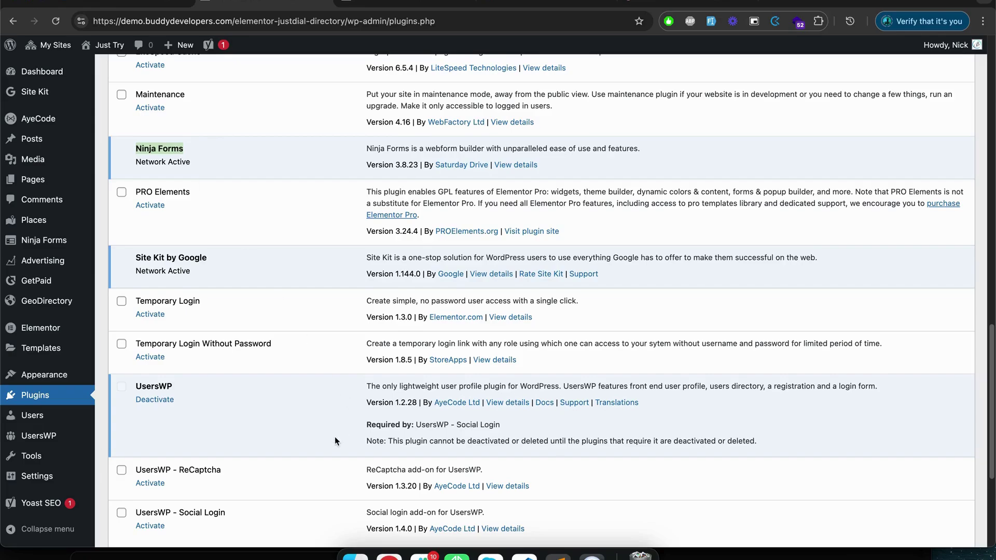
pyautogui.scroll(-5, 334, 436)
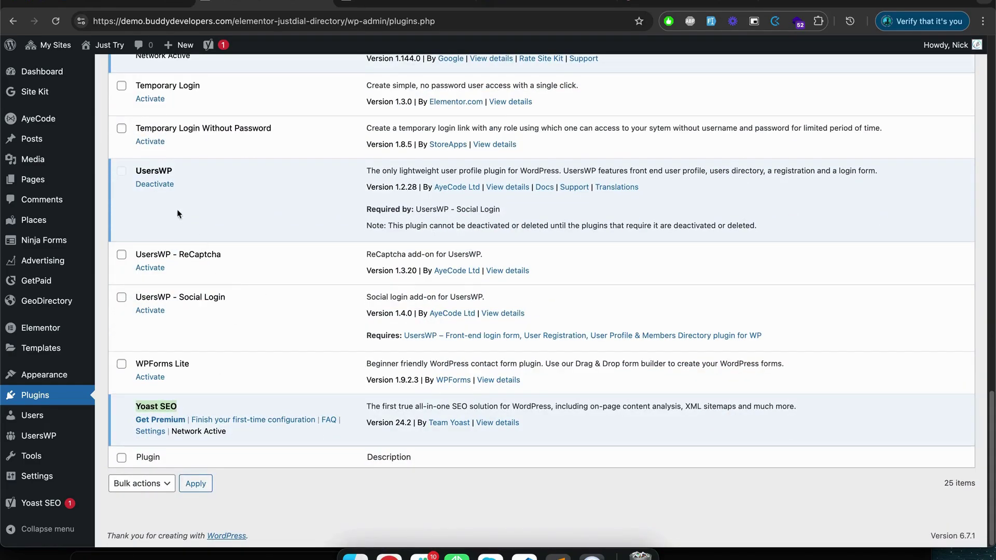
pyautogui.doubleClick(159, 171)
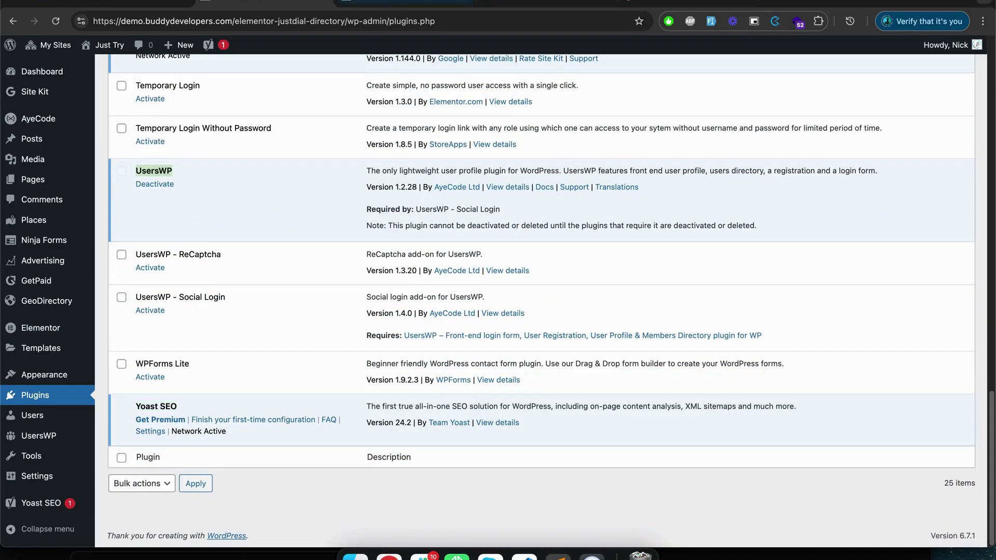
pyautogui.click(404, 3)
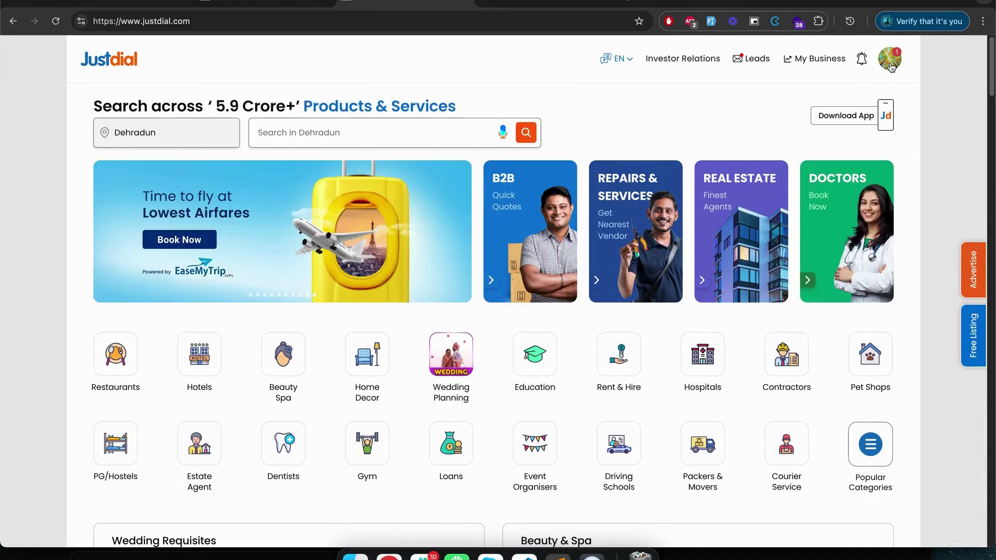
# - On the JustTry demo, open and close the profile panel, then go to the Places listings page
pyautogui.click(396, 5)
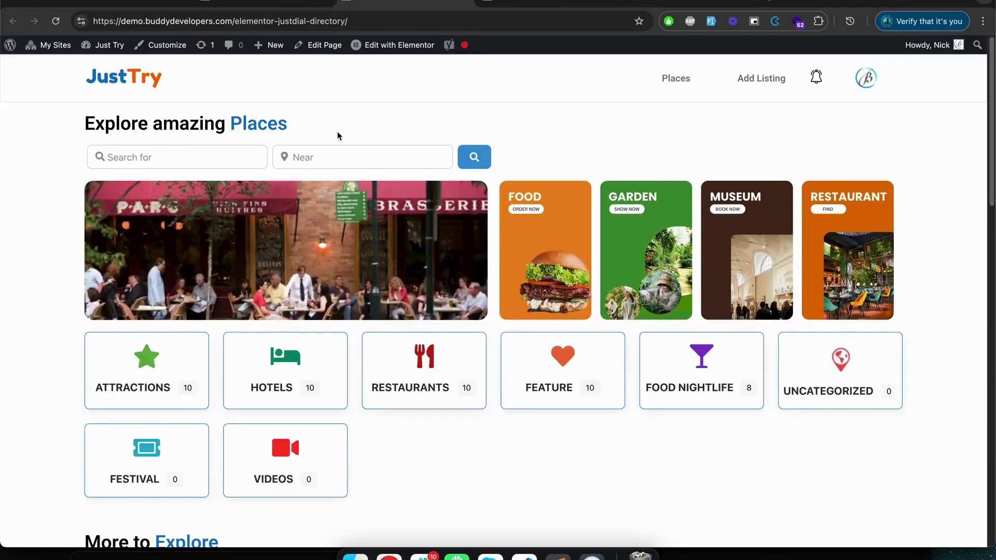
pyautogui.scroll(-5, 318, 215)
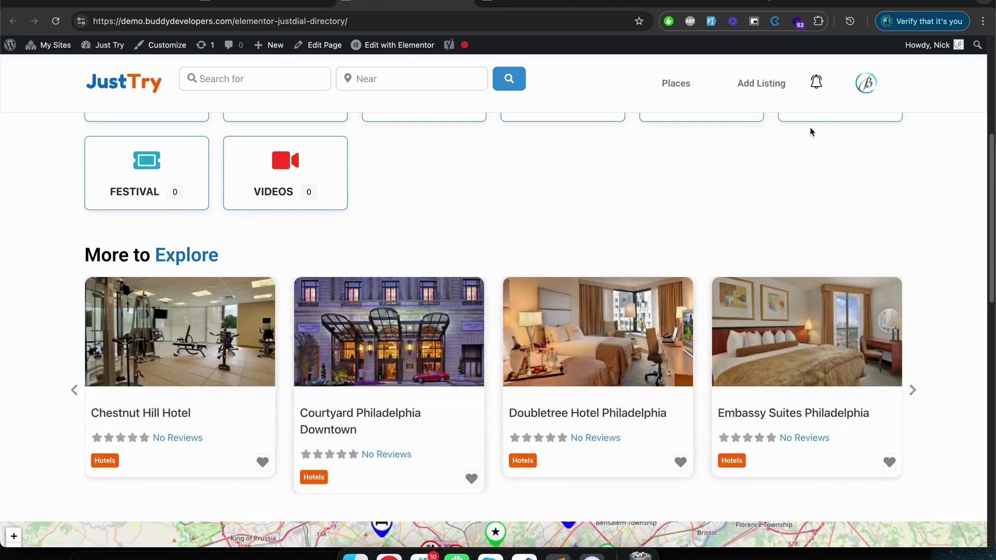
pyautogui.click(867, 86)
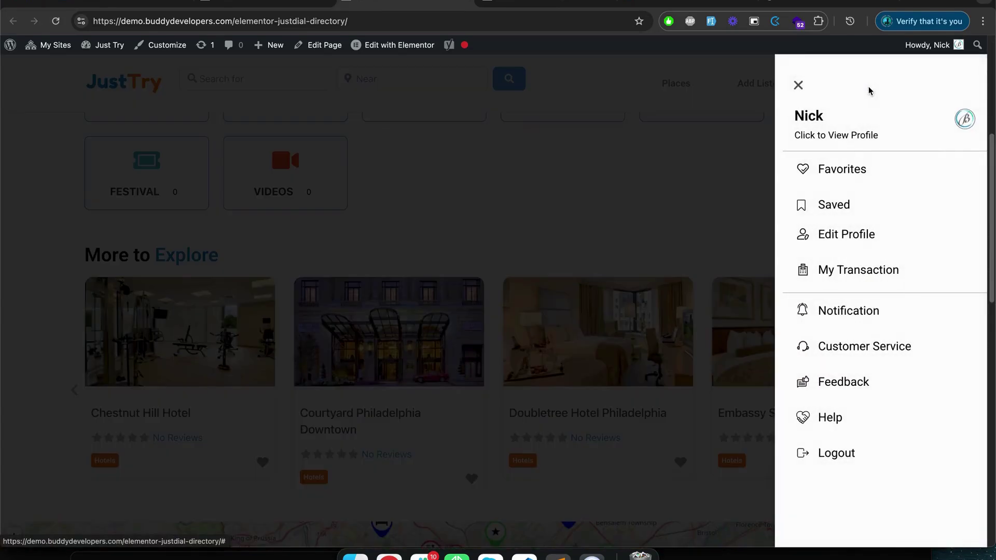
pyautogui.click(798, 85)
pyautogui.click(677, 85)
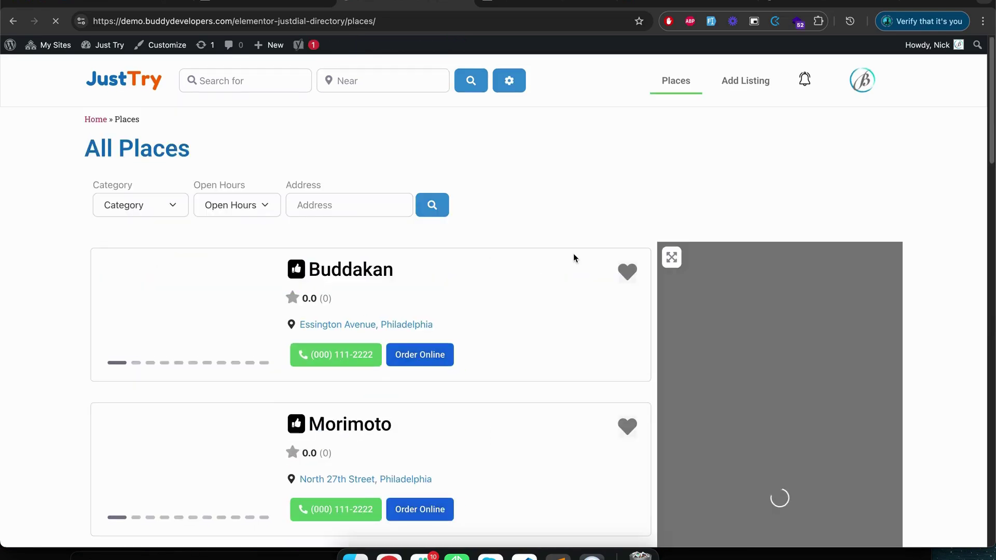
# - Open the Buddakan listing and browse its photos, opening hours and contact details
pyautogui.scroll(-3, 570, 257)
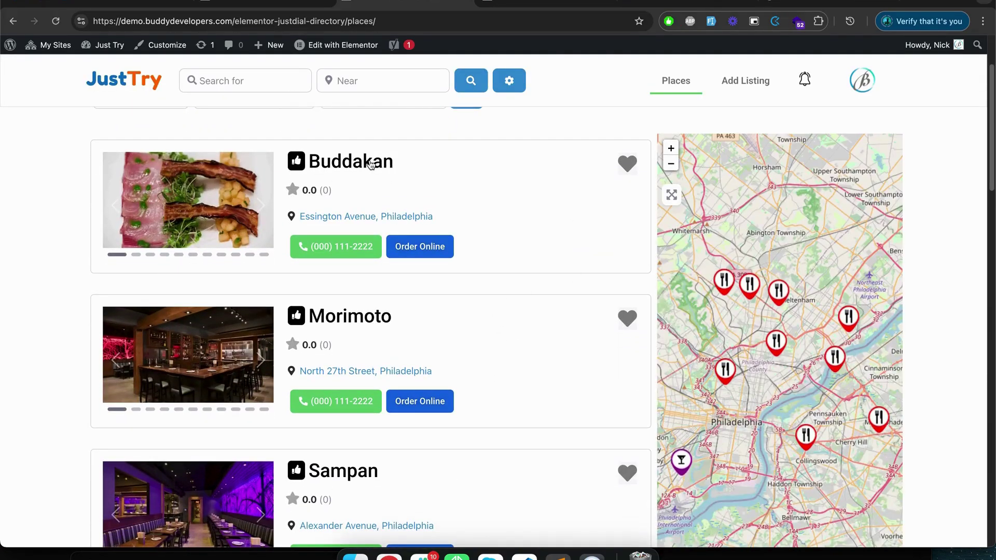
pyautogui.click(342, 172)
pyautogui.scroll(-2, 346, 367)
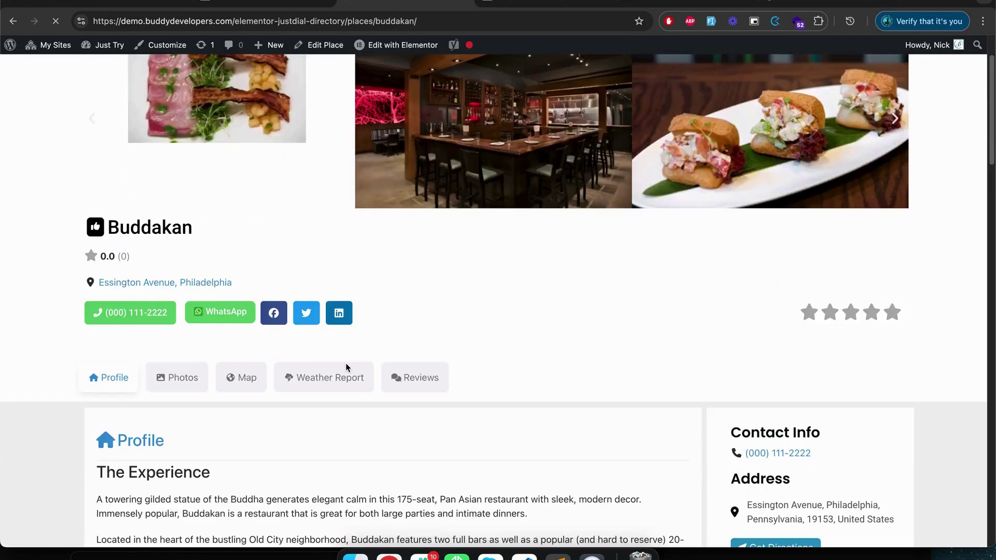
pyautogui.scroll(-15, 347, 367)
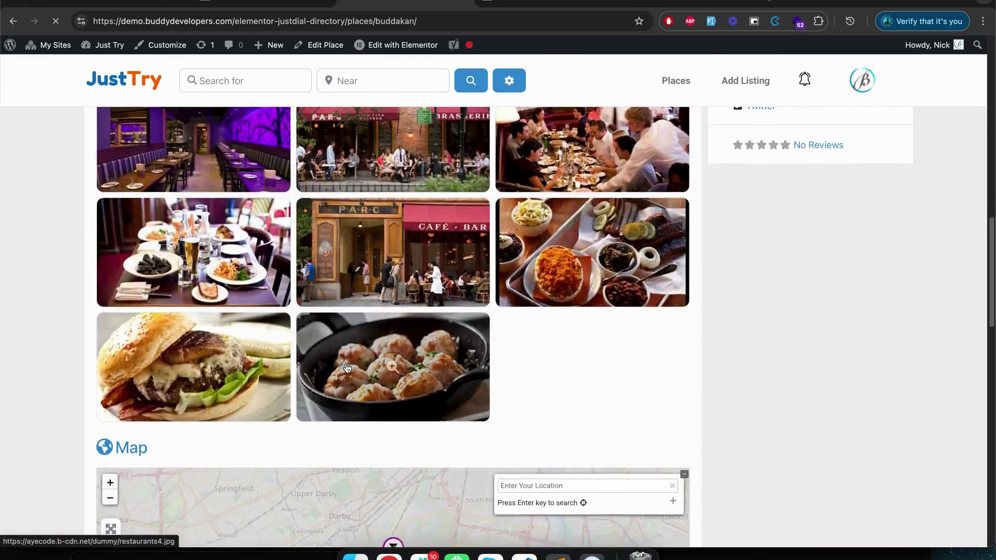
pyautogui.scroll(-5, 347, 367)
pyautogui.scroll(10, 707, 336)
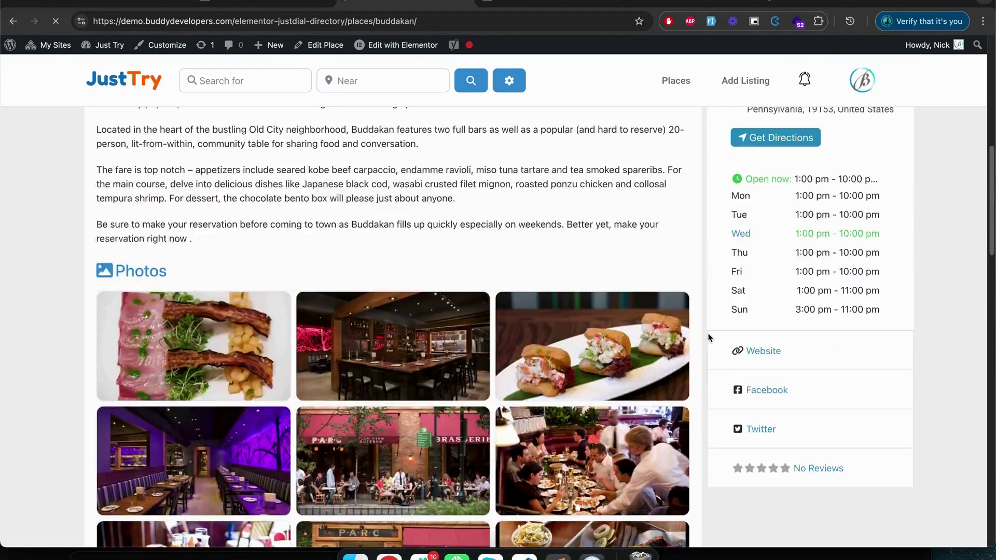
pyautogui.scroll(10, 708, 337)
pyautogui.moveTo(389, 46)
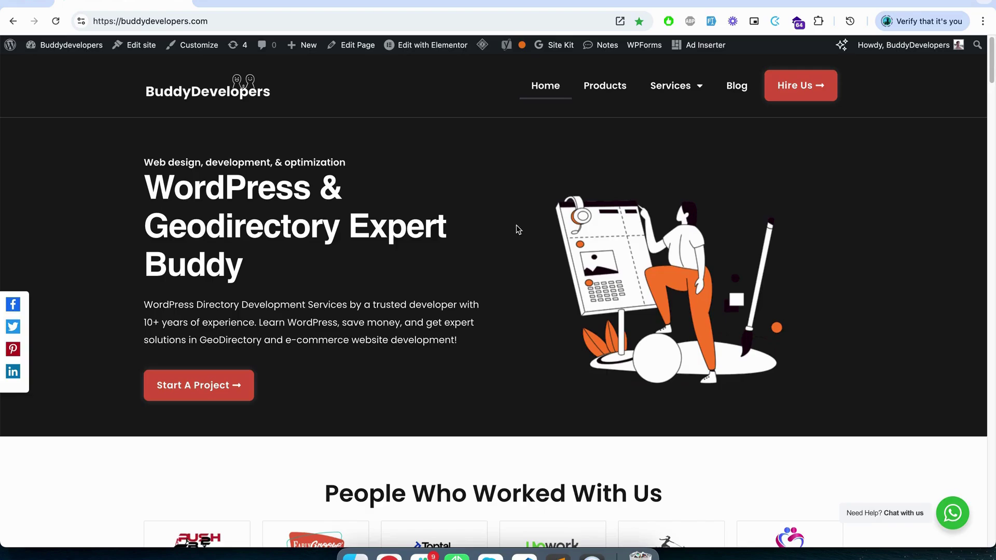
# - Go to BuddyDevelopers Products, dismiss the newsletter popup, and open the Elementor JustDial Directory download form
pyautogui.click(171, 16)
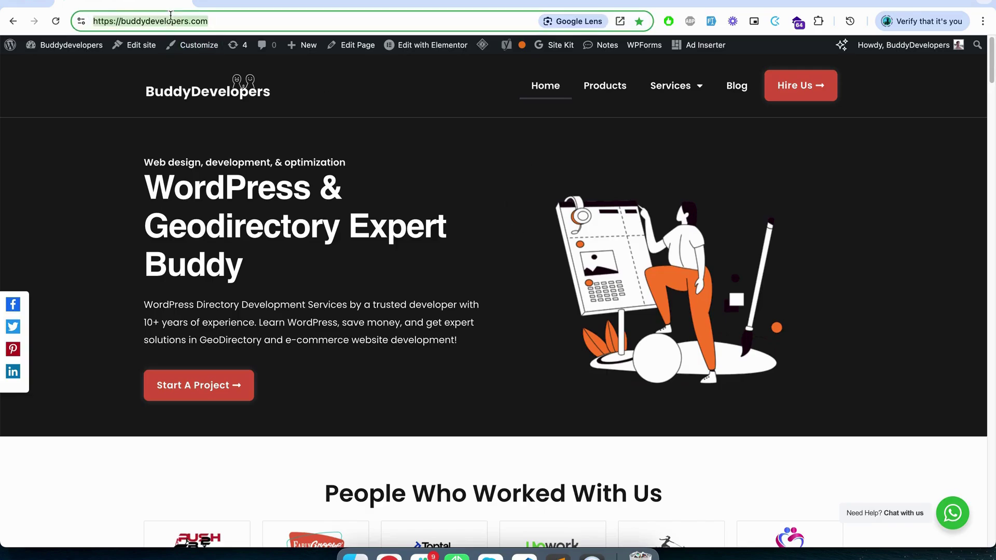
pyautogui.click(615, 97)
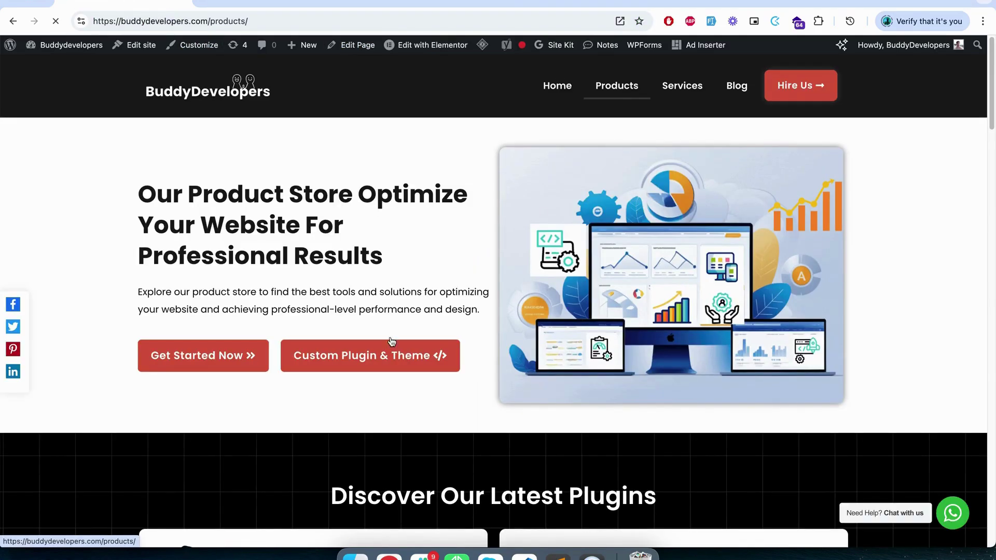
pyautogui.scroll(-10, 384, 348)
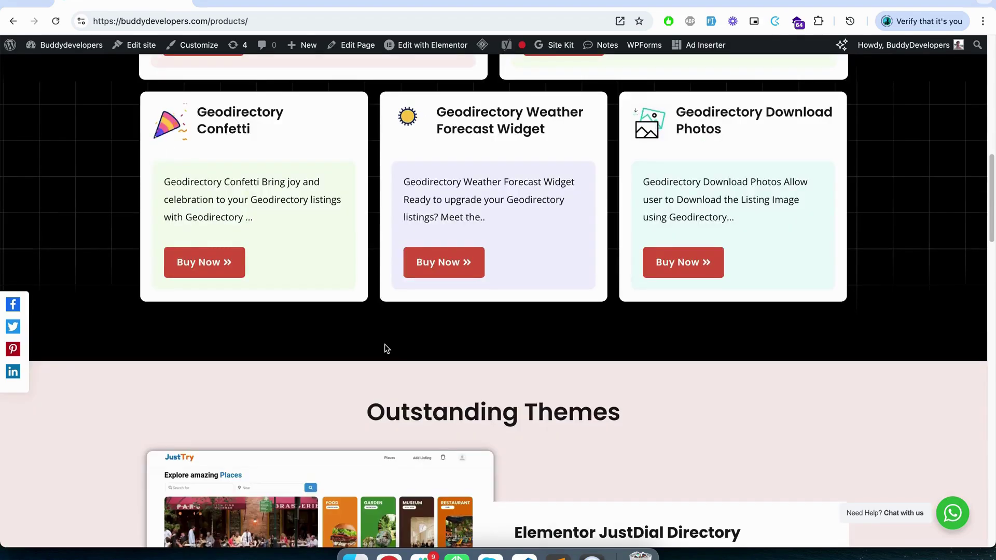
pyautogui.scroll(-4, 385, 348)
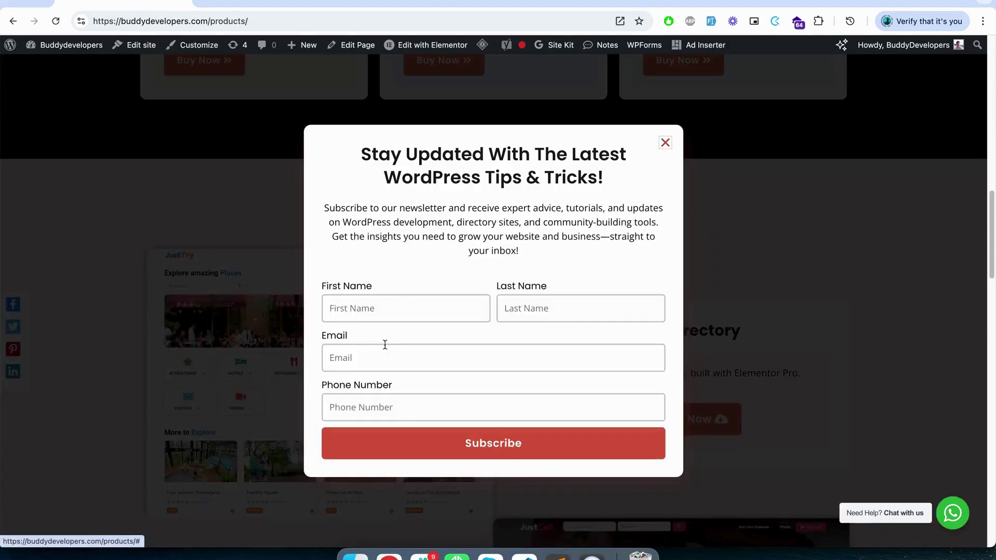
pyautogui.click(665, 143)
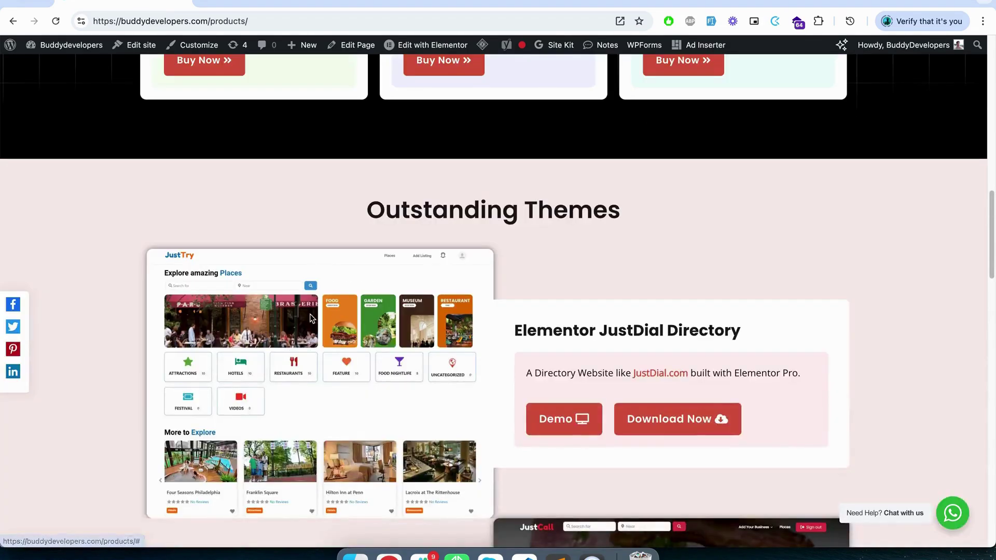
pyautogui.click(657, 416)
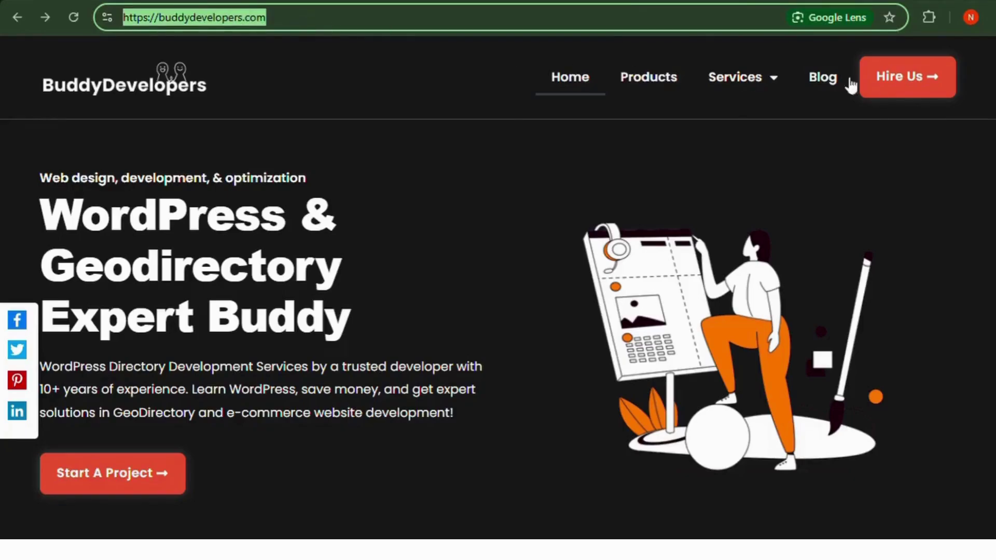
# - Go to BuddyDevelopers' Start A Project page from the homepage
pyautogui.click(901, 87)
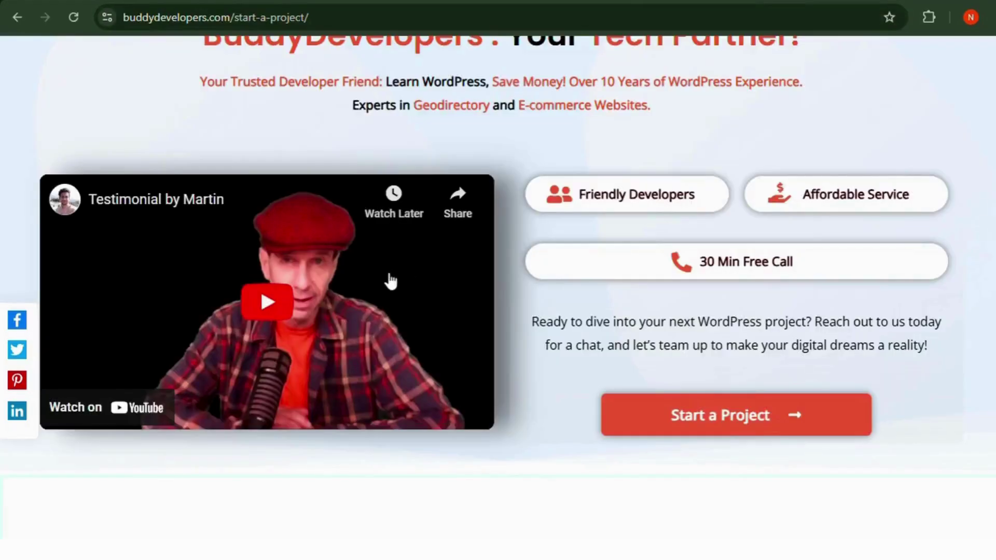